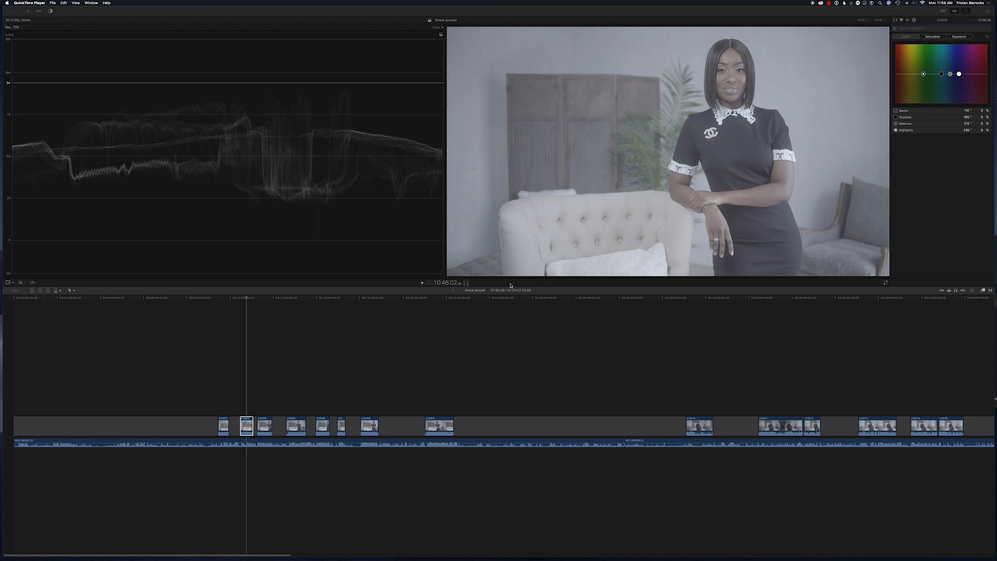
Step: Try the master exposure at its extremes on the selected interview clip, and undo the changes
left_click(248, 383)
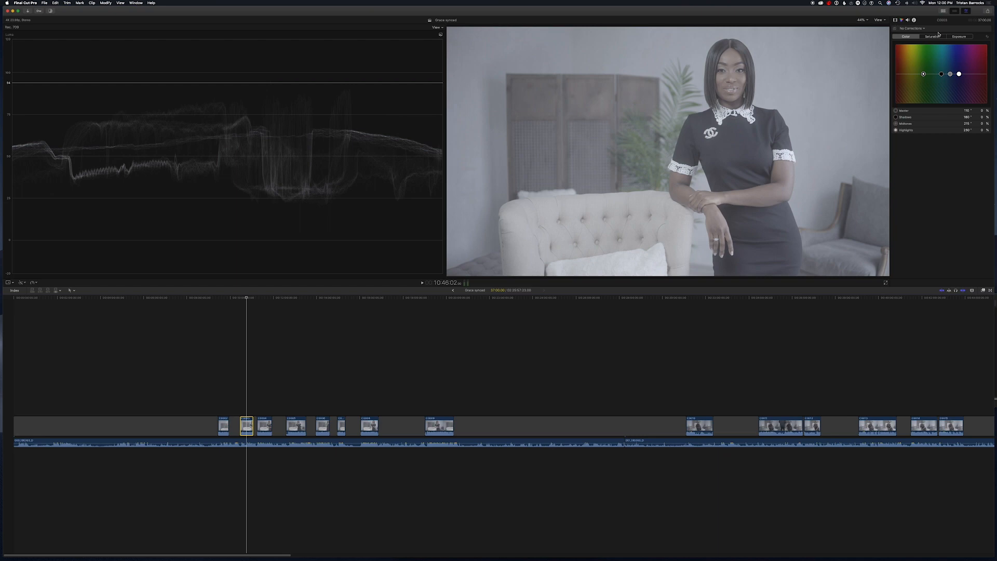
left_click(959, 37)
left_click_drag(899, 74, 900, 17)
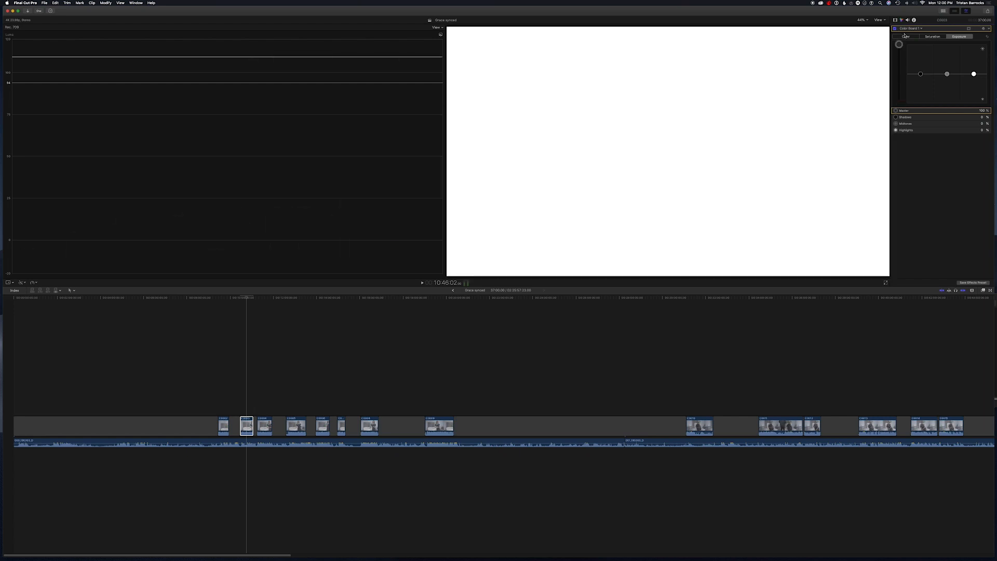
key("super+z")
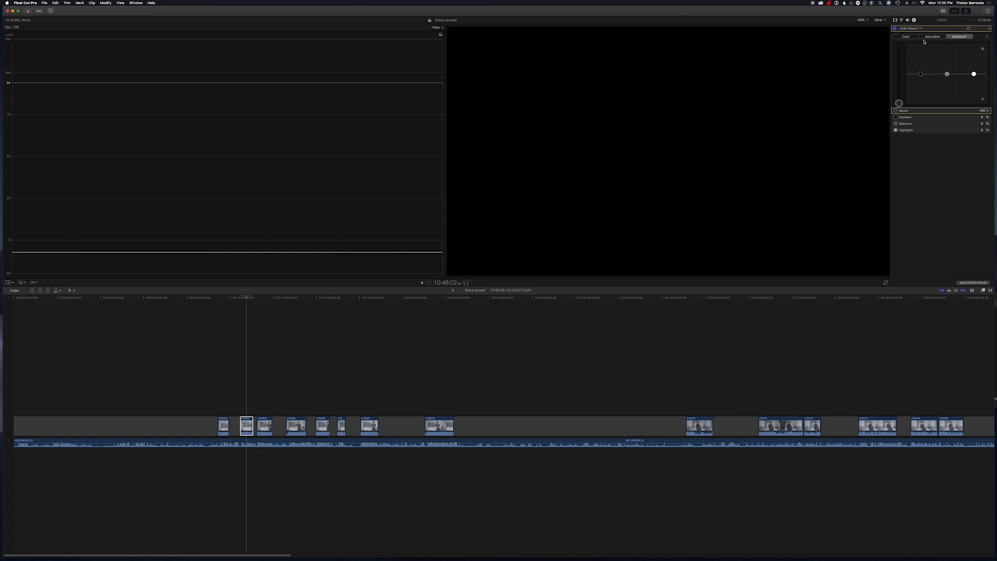
key("super+z")
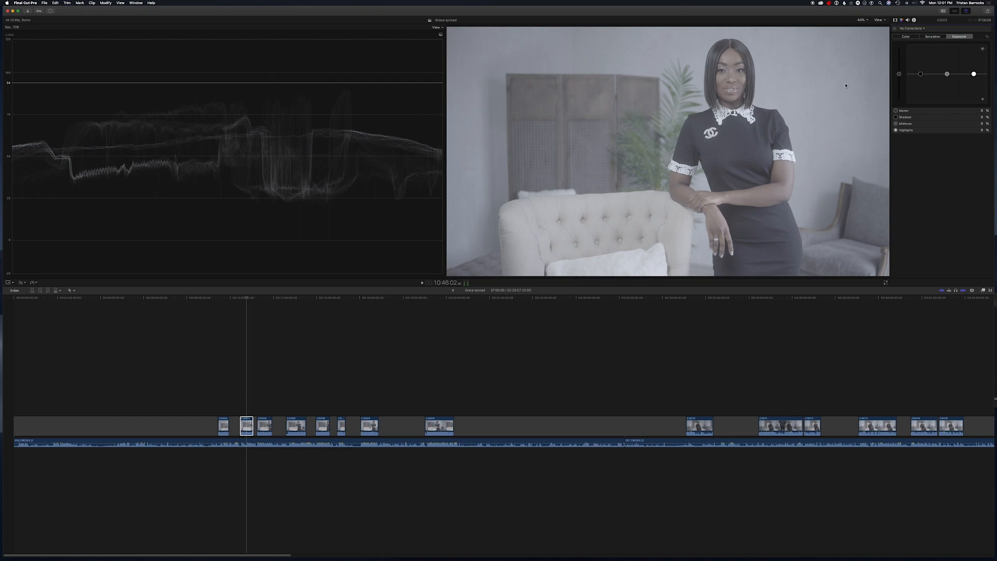
Step: Set the clip's color board exposure to -47% for shadows, about 25% for highlights and about -18% for midtones
left_click(921, 74)
left_click_drag(920, 76, 921, 89)
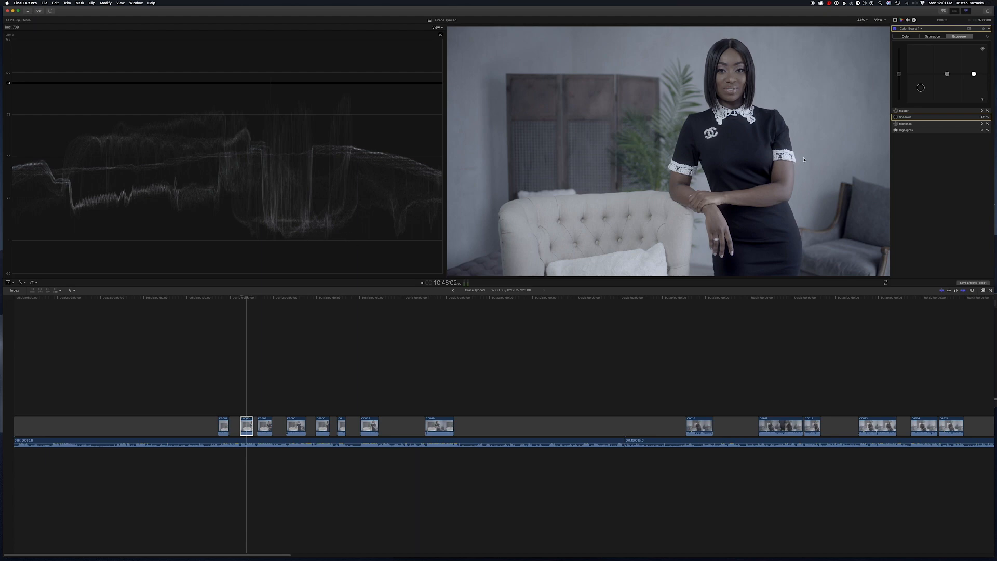
left_click_drag(974, 74, 974, 67)
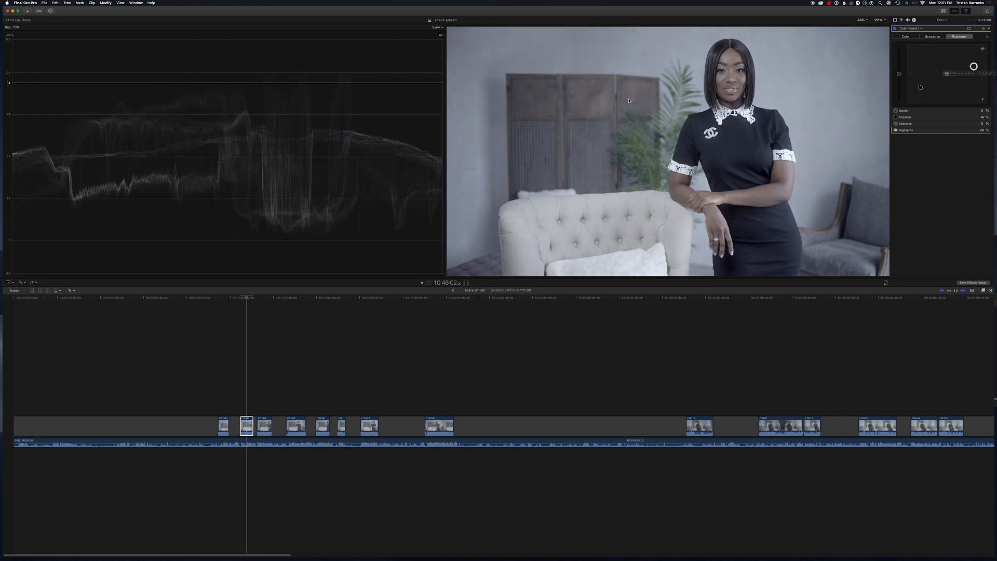
left_click(894, 28)
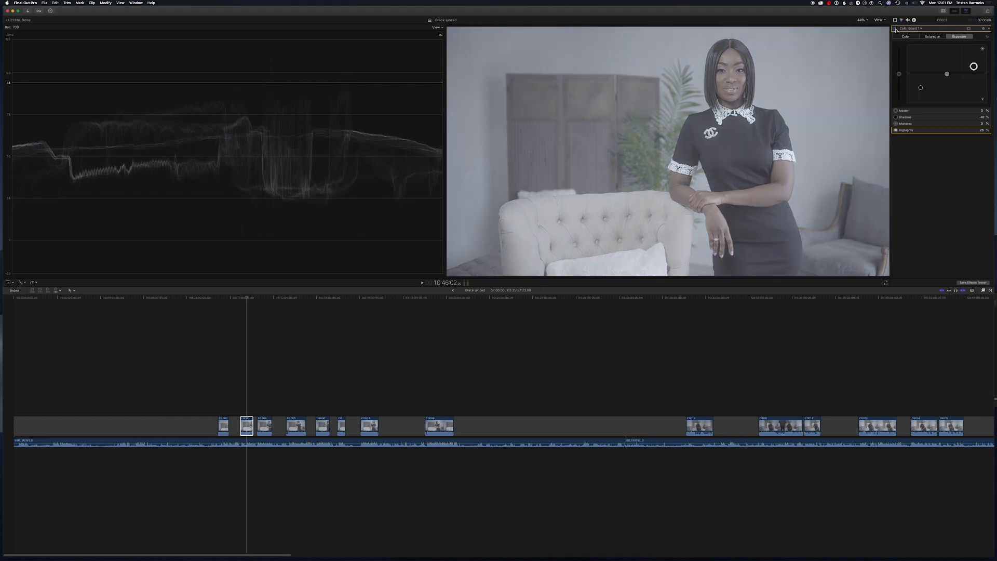
left_click(895, 29)
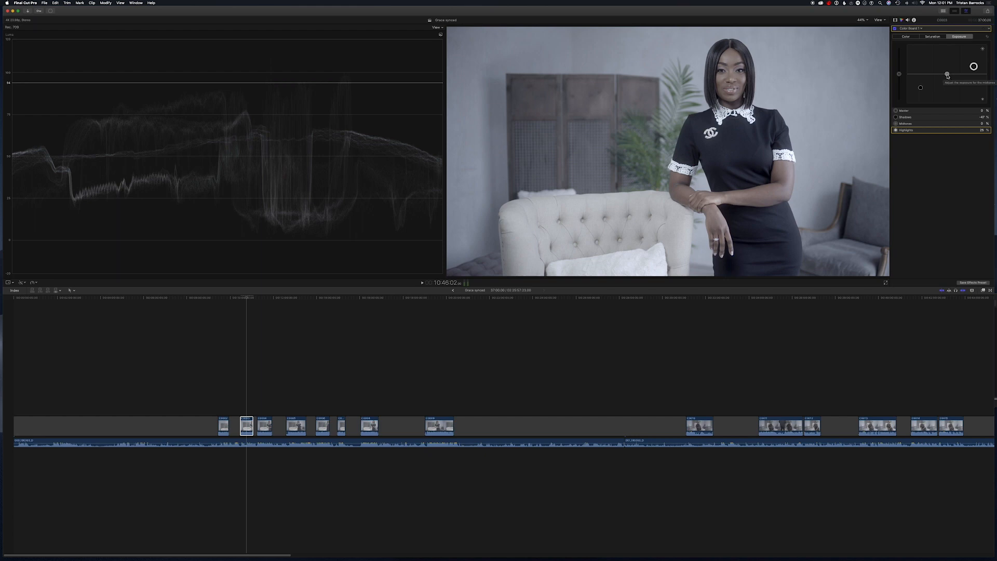
left_click_drag(947, 76, 947, 87)
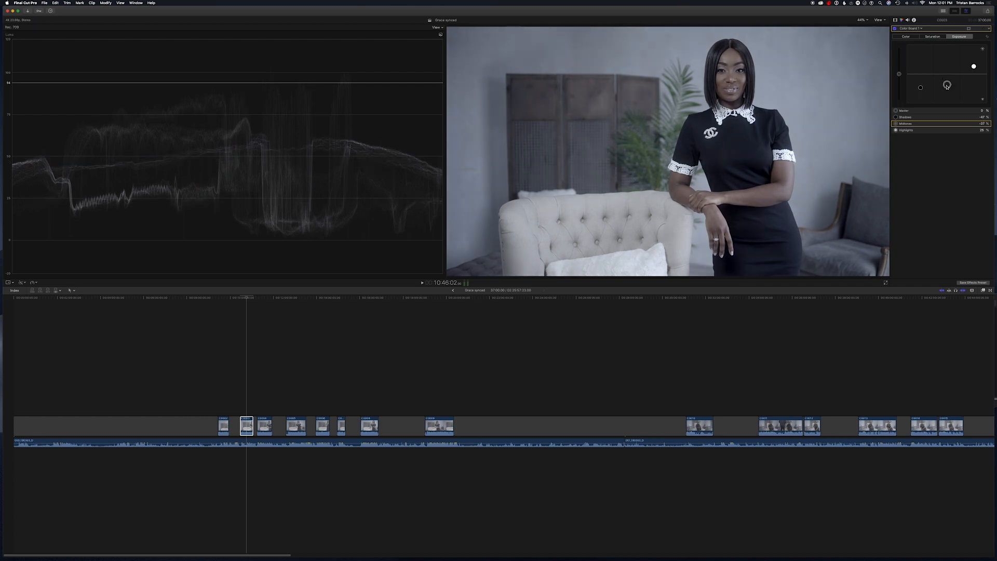
left_click_drag(947, 85, 947, 80)
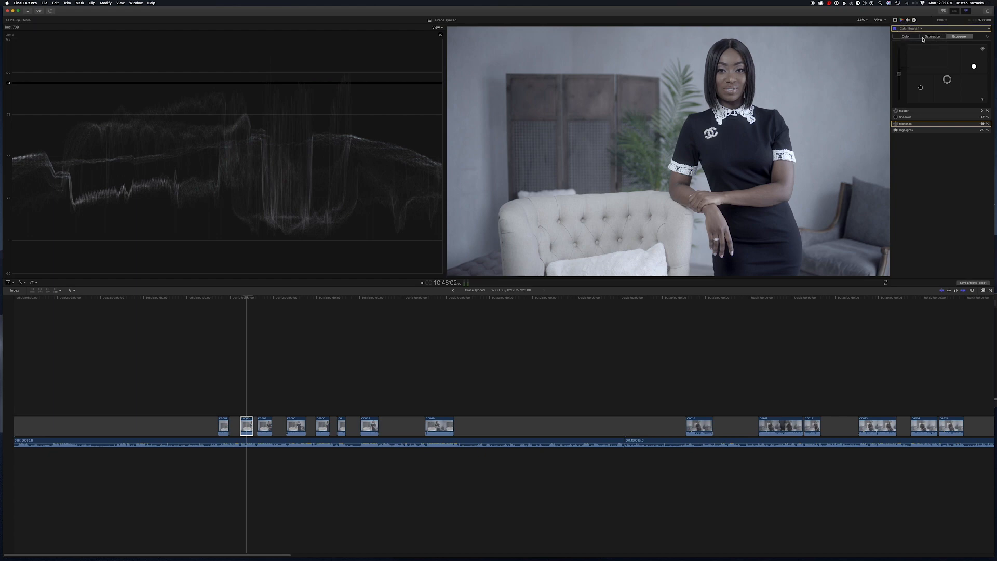
Step: Tint the clip's highlights warm yellow-orange at 47° and 17%, and its shadows slightly blue at about 234°
left_click(907, 36)
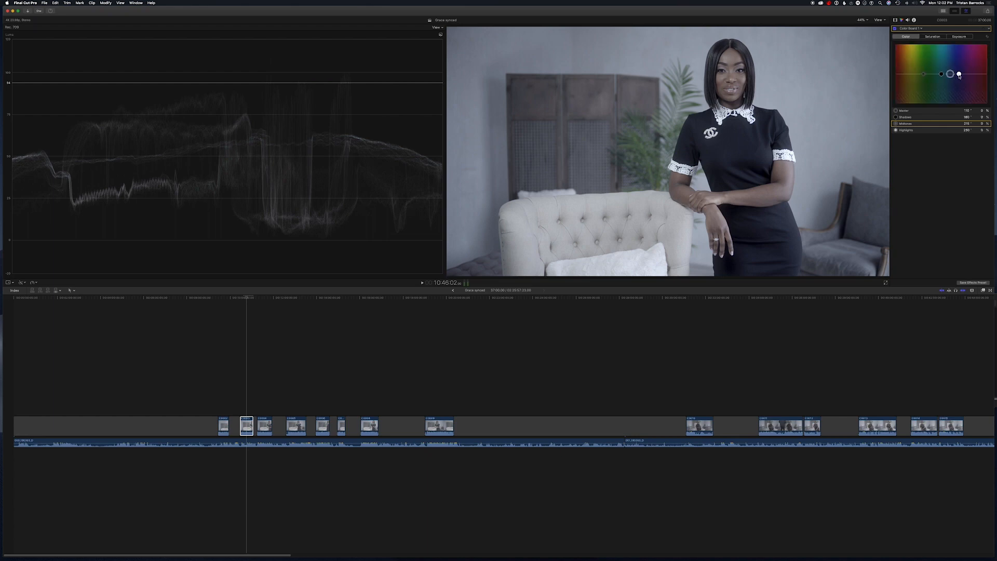
left_click_drag(960, 76, 906, 69)
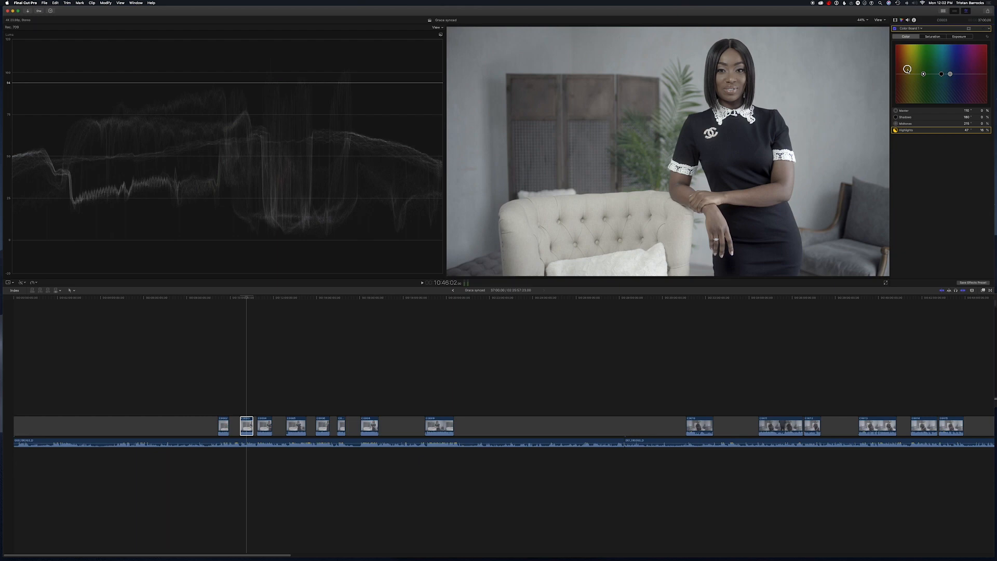
left_click_drag(907, 69, 908, 69)
left_click_drag(941, 76, 954, 74)
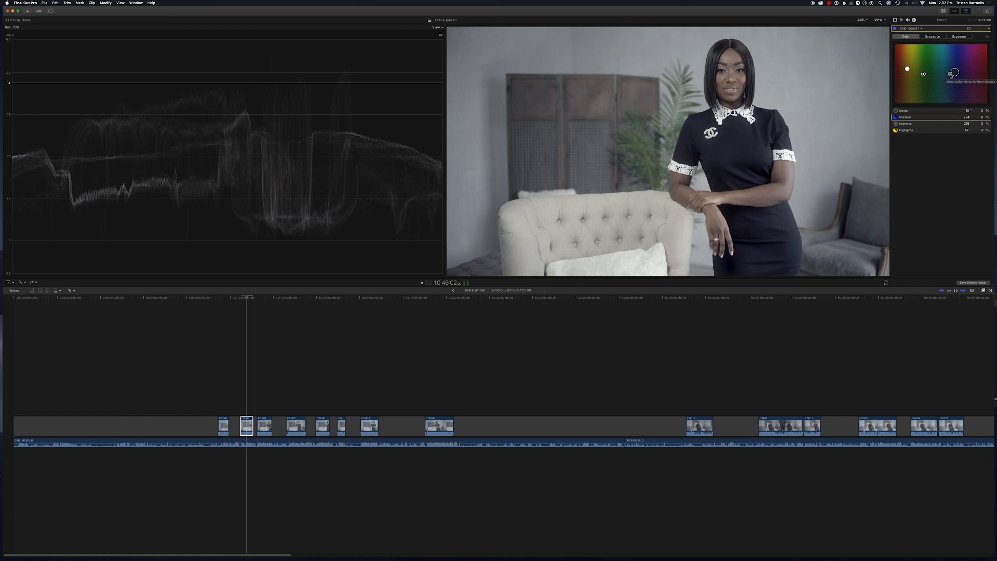
Step: Raise the midtones saturation to about 73%, and compare the clip with and without the color board correction
left_click(932, 37)
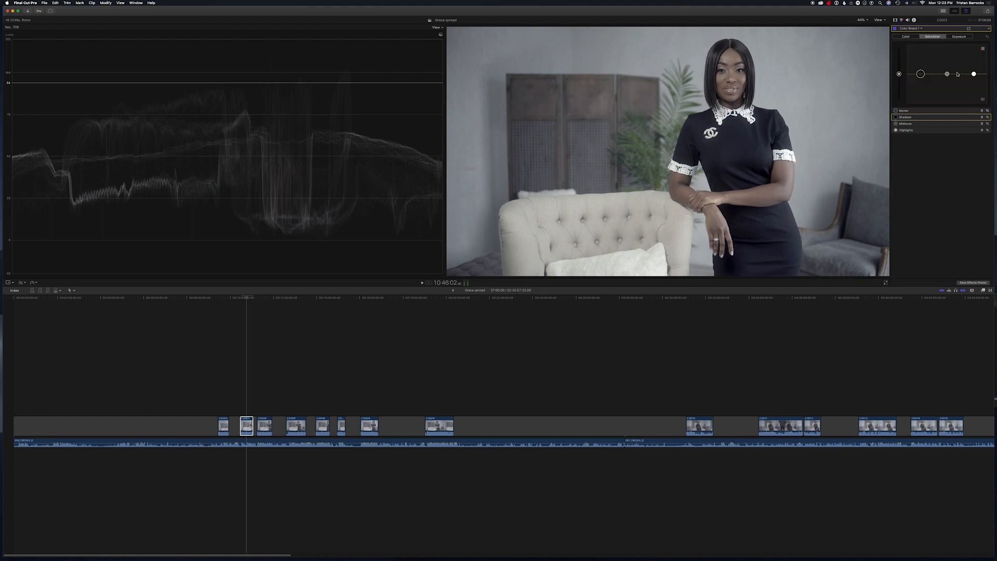
left_click_drag(946, 74, 948, 53)
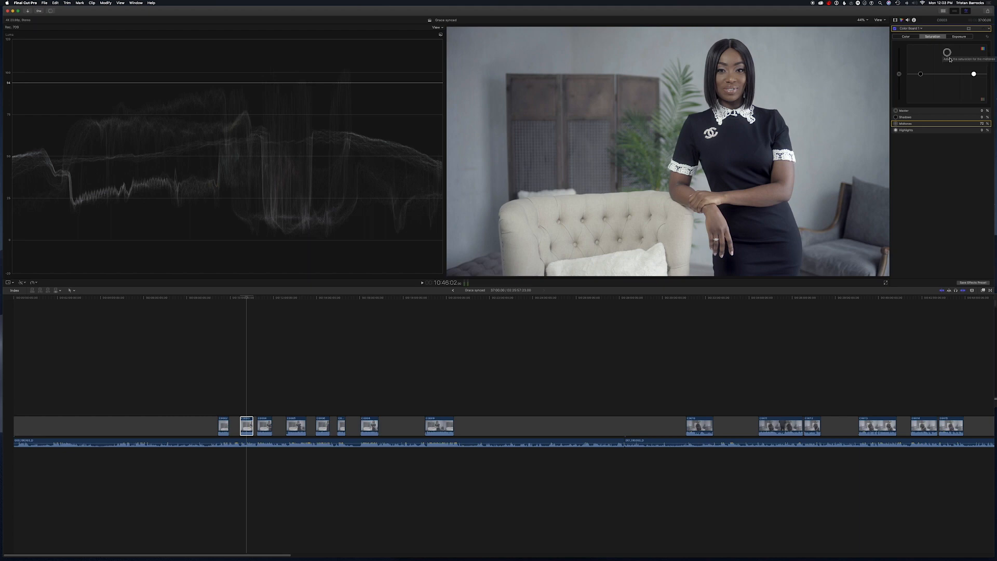
left_click(908, 39)
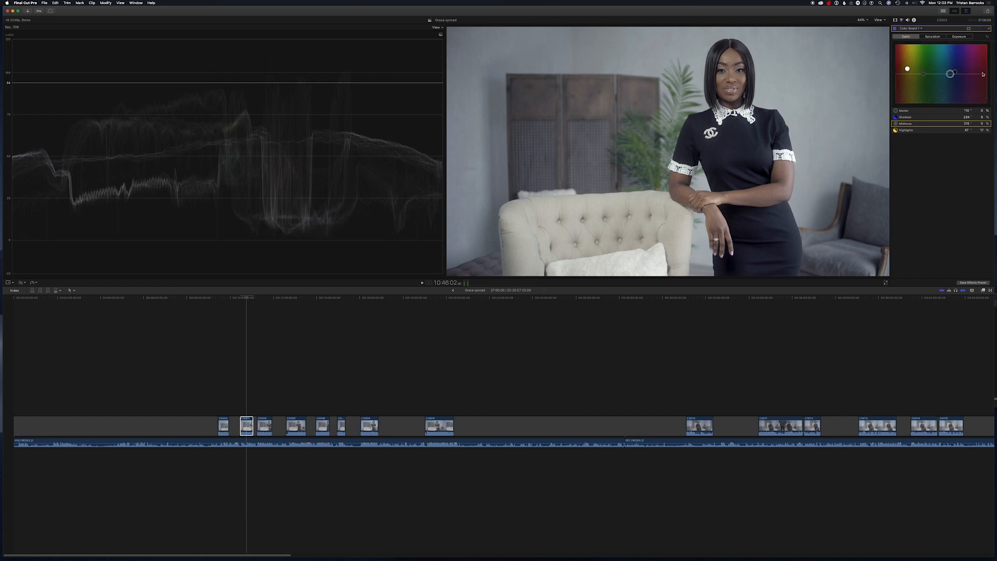
left_click(960, 37)
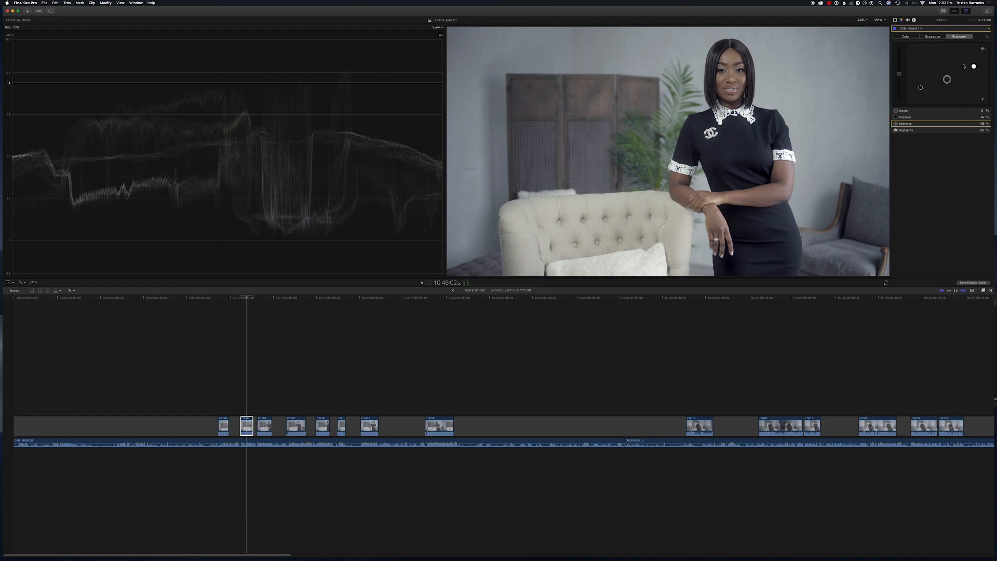
left_click(907, 38)
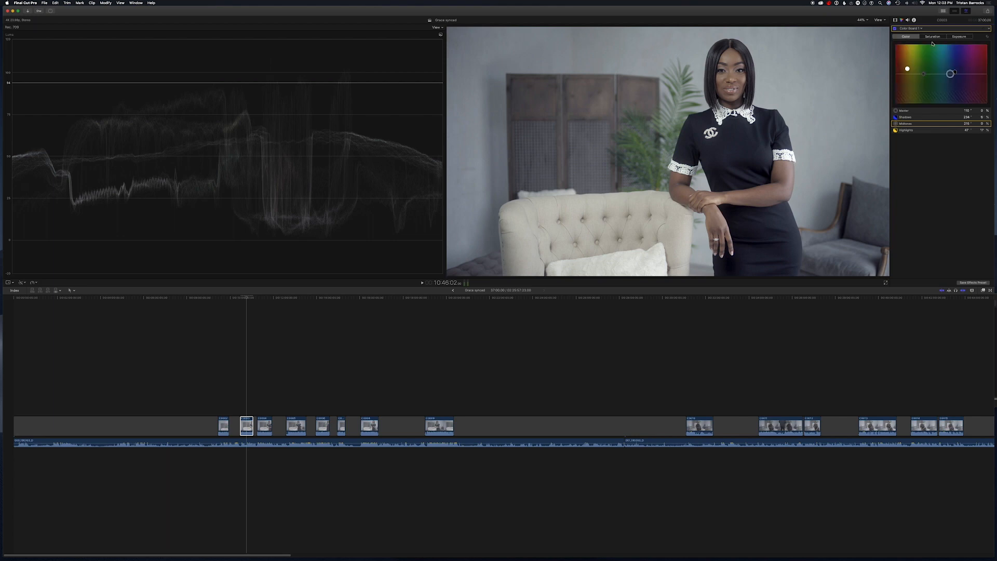
left_click(932, 37)
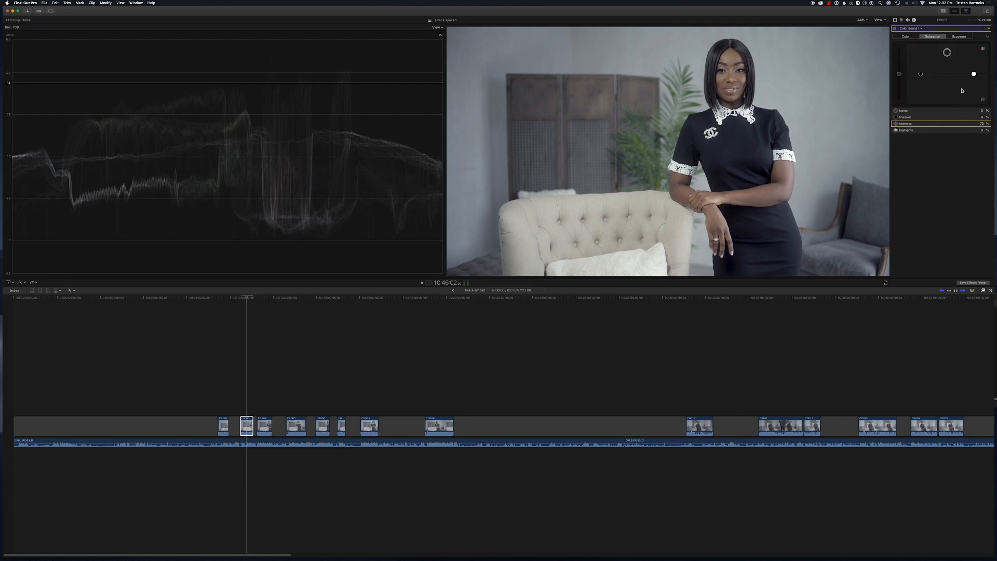
left_click(894, 28)
left_click(894, 29)
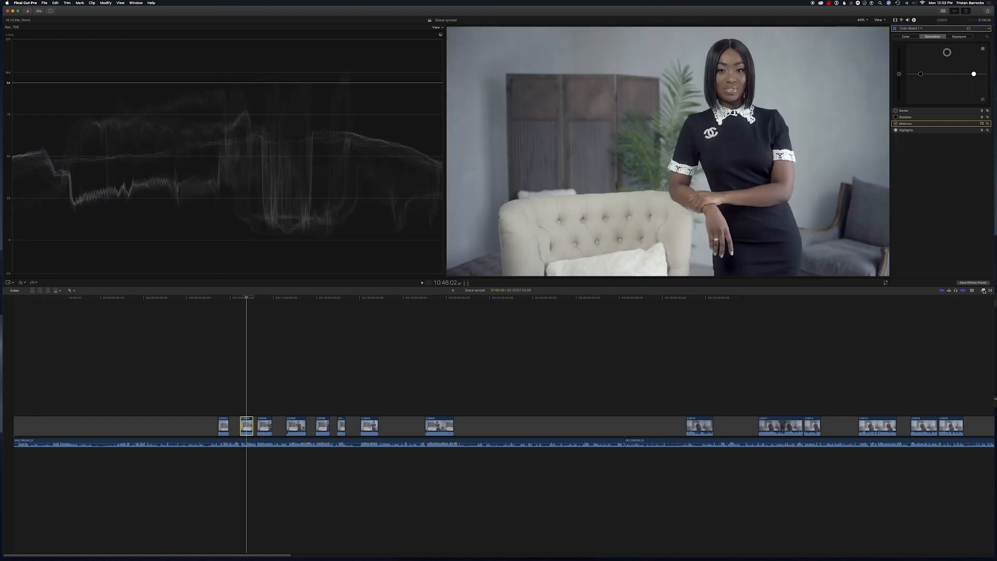
Step: Search the effects for LUT, apply Custom LUT to the selected clip and show its effect settings
left_click(983, 291)
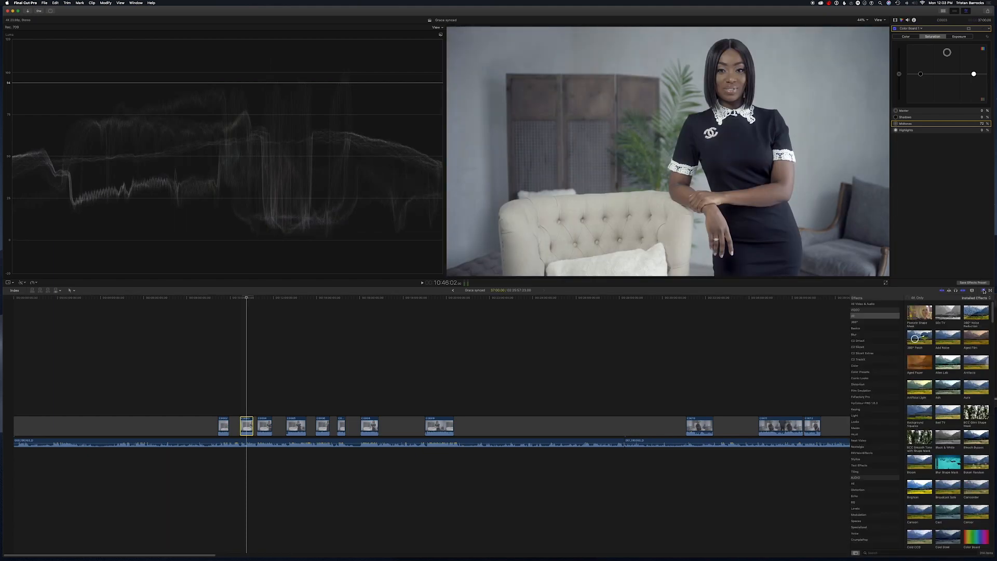
left_click(888, 553)
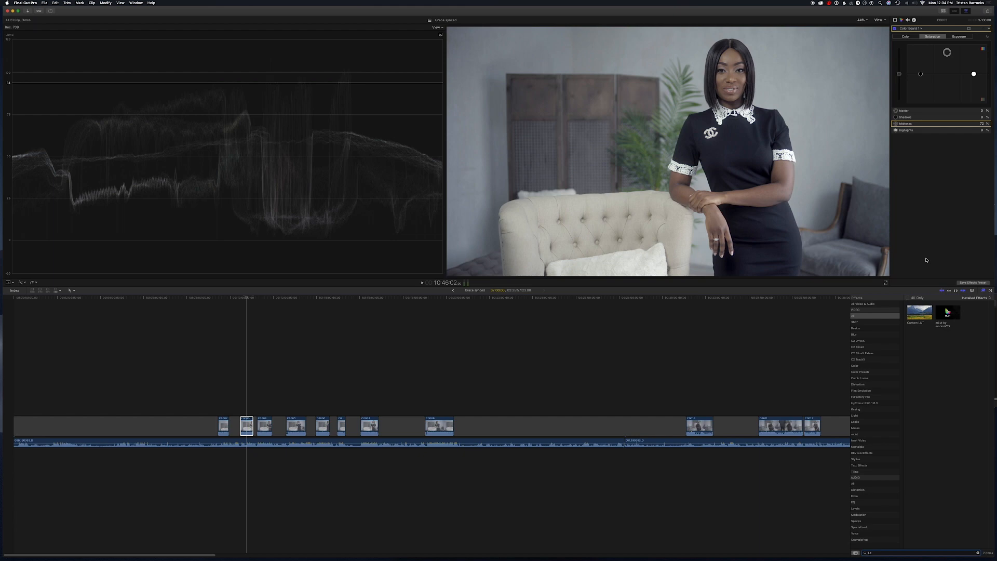
key("Tab")
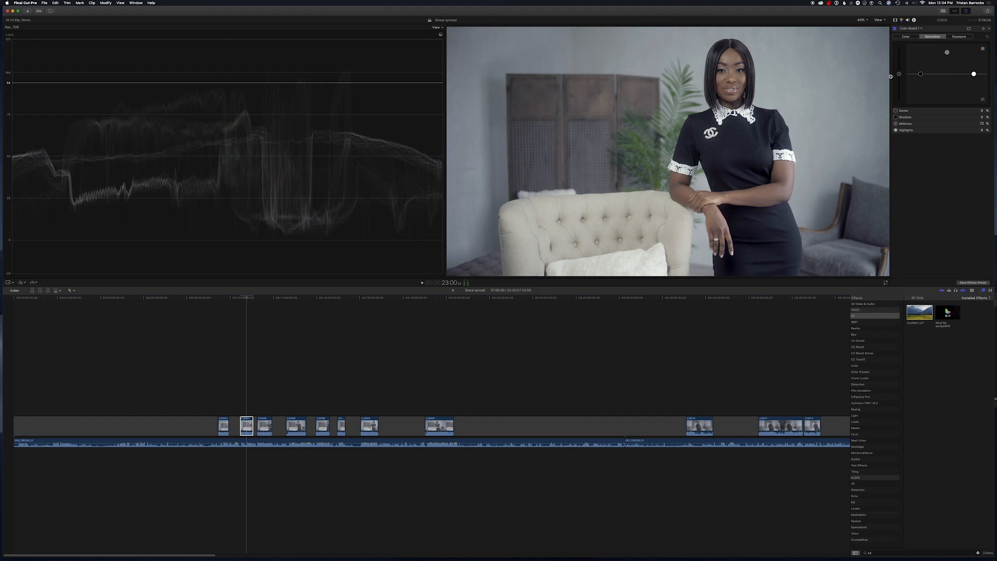
left_click(897, 20)
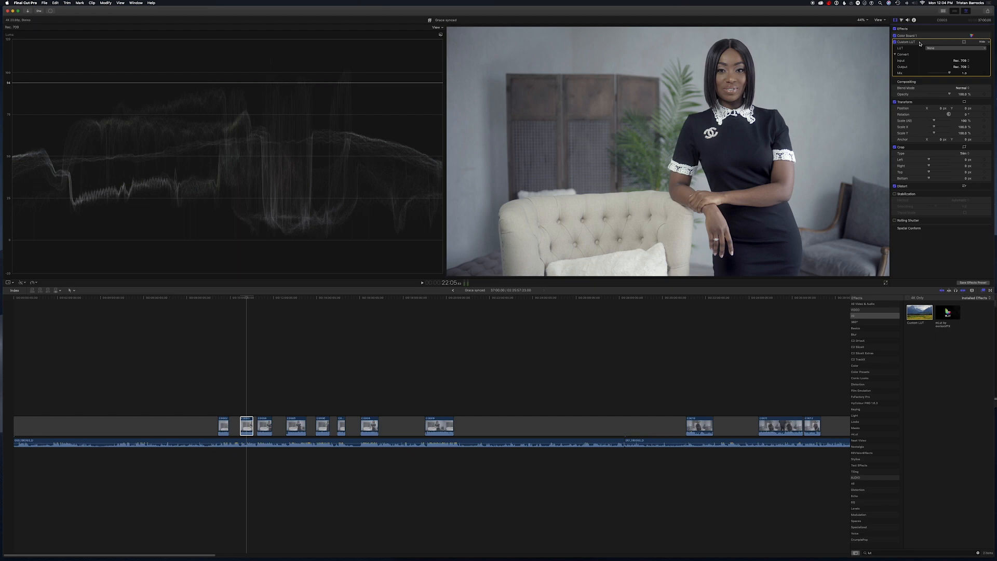
Step: Load a LOG look into the Custom LUT effect, reduce its mix to 0.47 and compare with it disabled
left_click(949, 50)
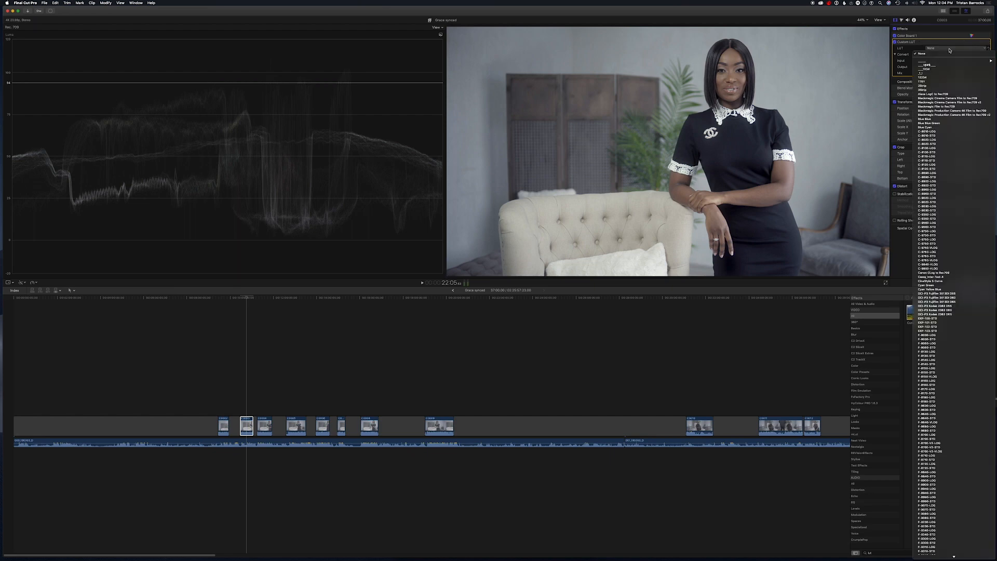
left_click(944, 133)
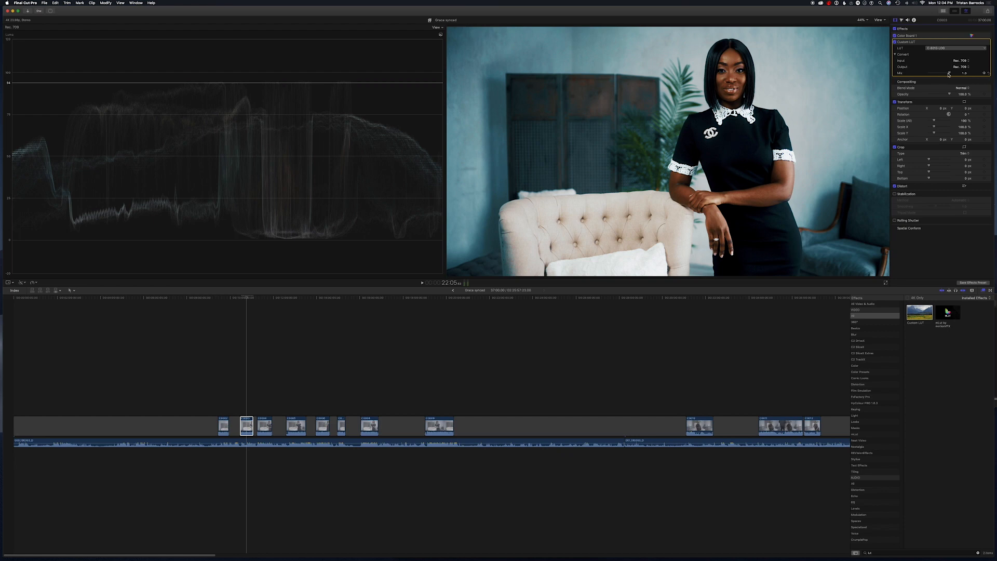
left_click_drag(948, 73, 937, 74)
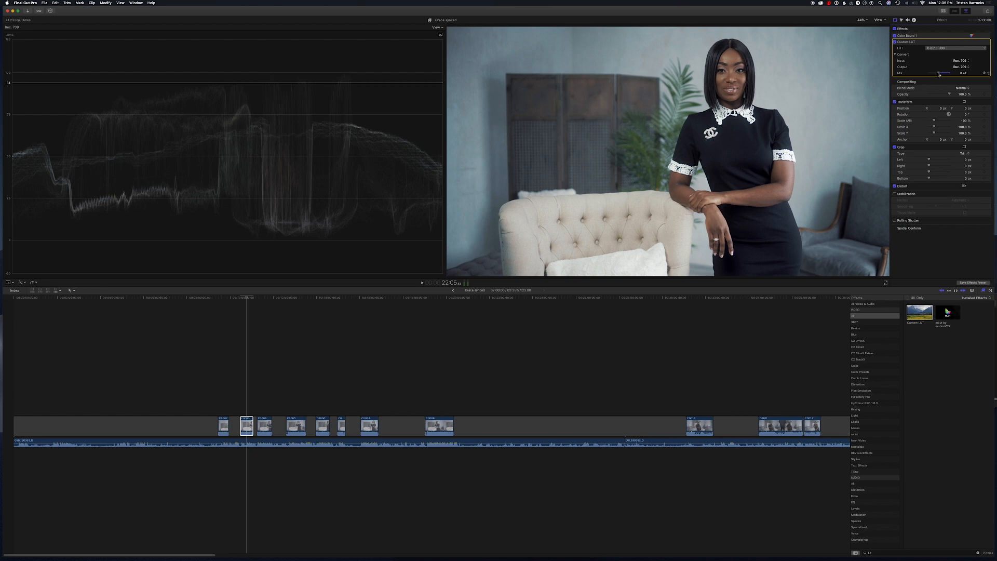
left_click(895, 42)
left_click(895, 42)
Step: Add a Hue/Saturation Curves correction and lower the saturation of the blue-cyan range in its Hue vs Sat curve
left_click(902, 21)
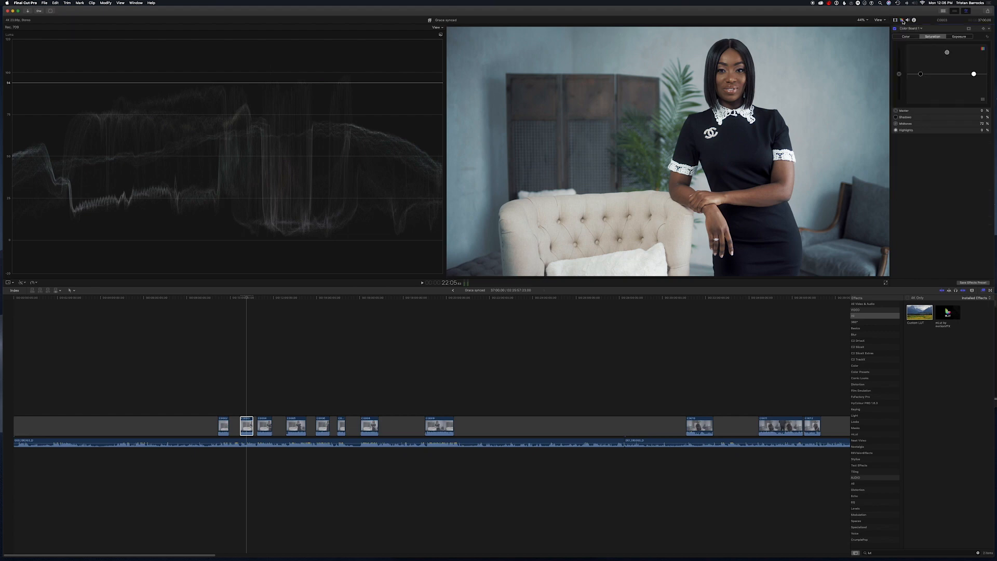
left_click(917, 29)
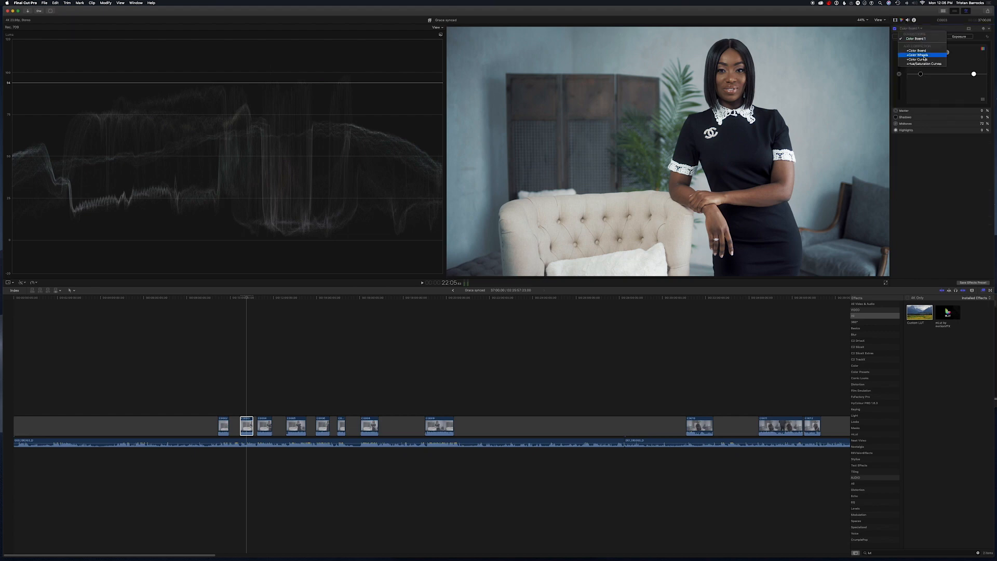
left_click(925, 64)
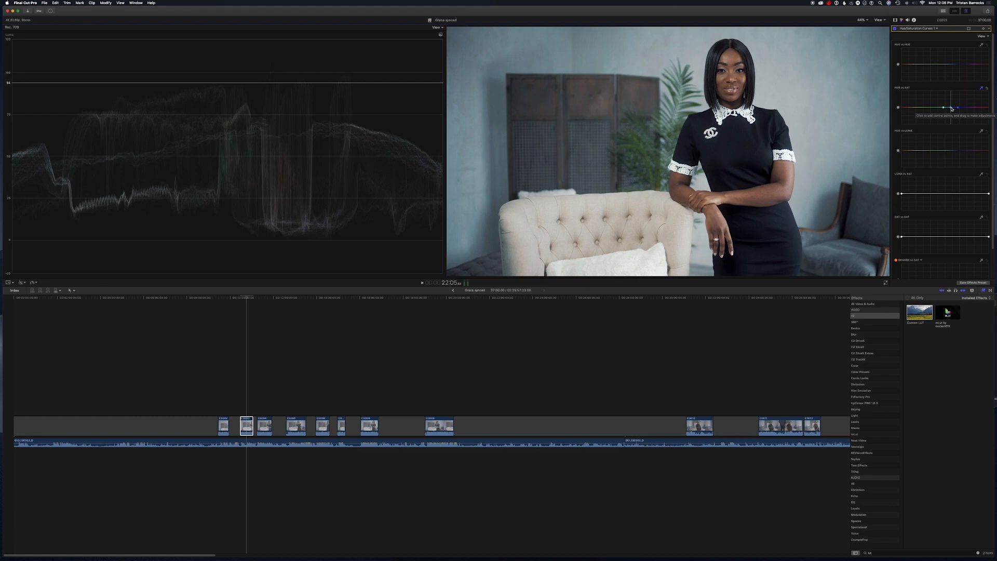
left_click_drag(952, 109, 951, 122)
Step: Raise the Custom LUT mix to about 0.6, compare the clip without the LUT, and reopen the first color board
left_click(894, 20)
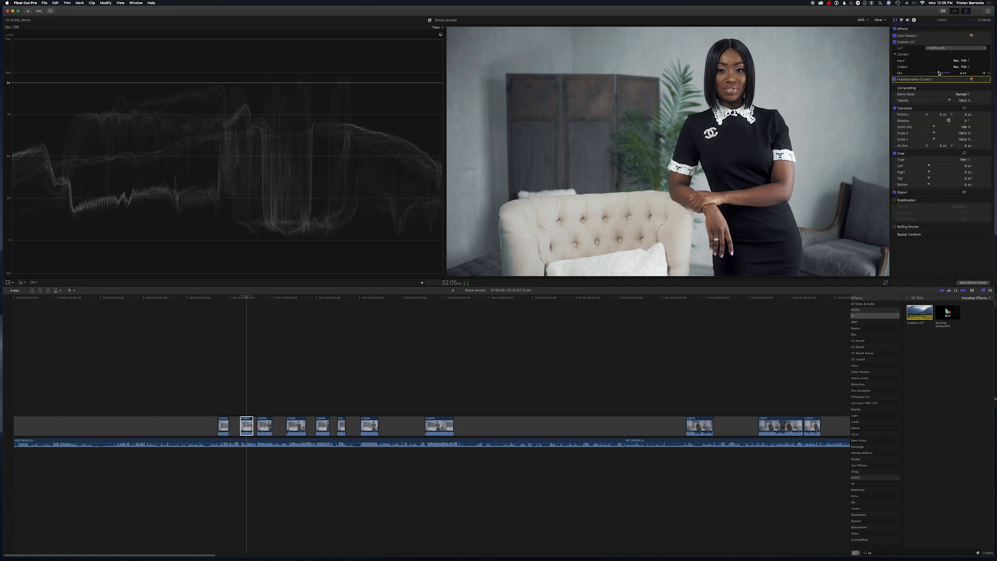
left_click_drag(939, 74, 944, 74)
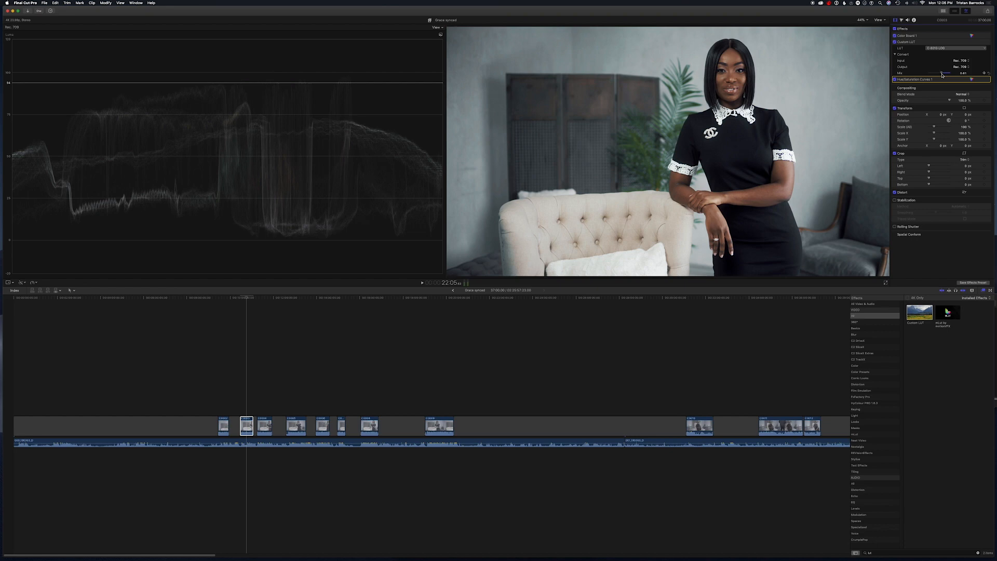
left_click(894, 42)
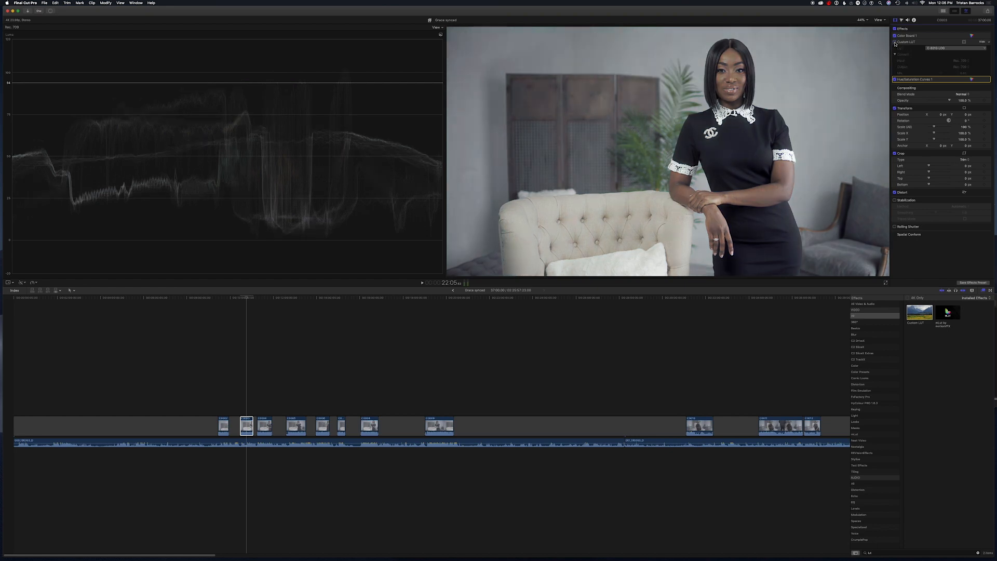
left_click(895, 43)
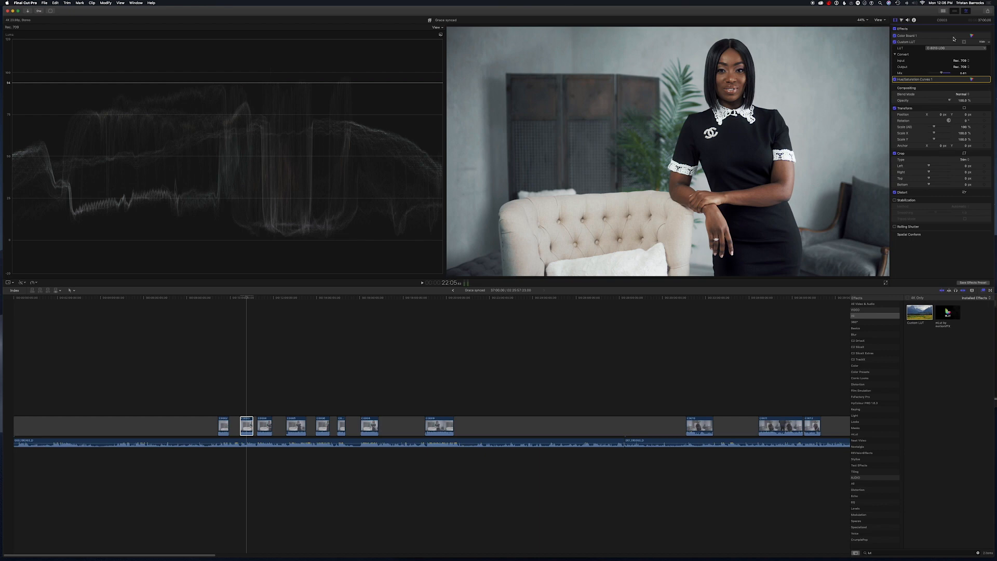
left_click(972, 36)
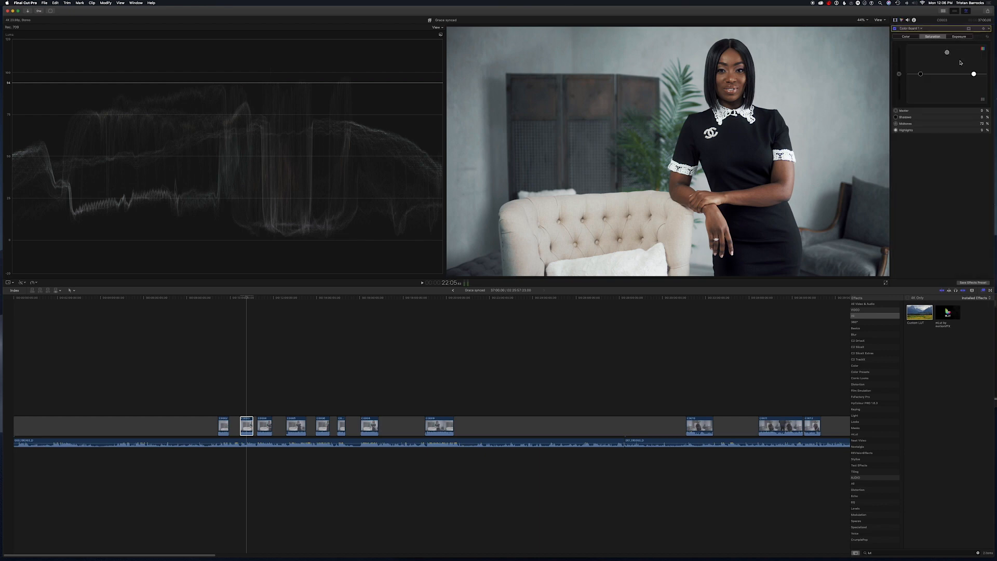
Step: Adjust the midtones tint in the color board's Color controls and return to the clip's effect list
left_click(906, 37)
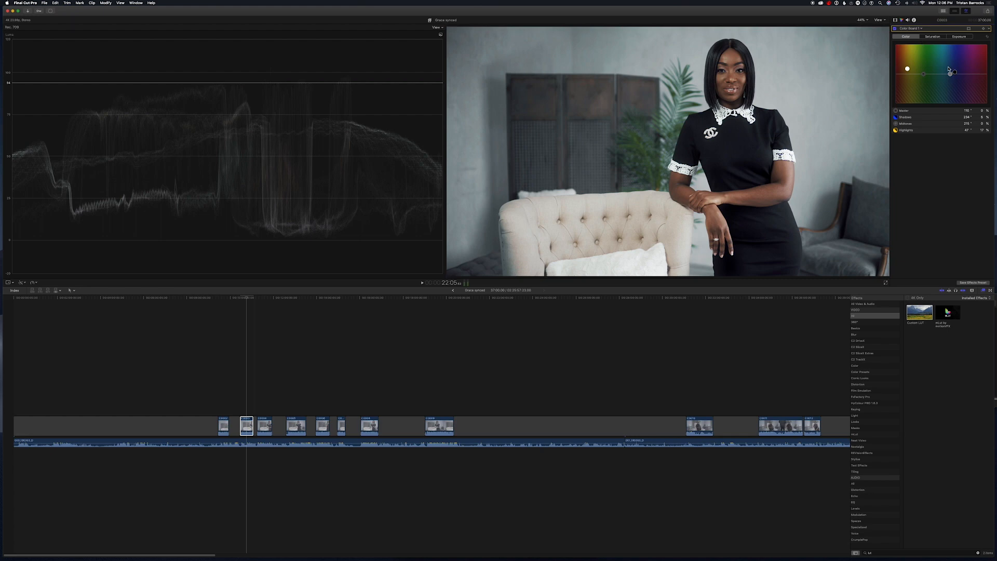
left_click_drag(907, 70, 947, 76)
left_click(895, 20)
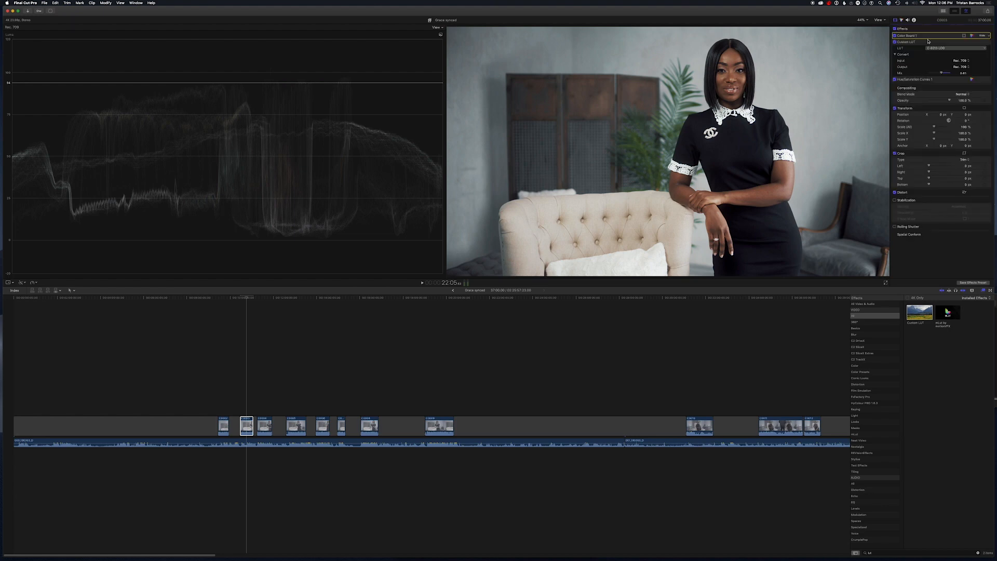
Step: Try a different look in the Custom LUT effect, undo it, and compare the clip with the LUT disabled
left_click(903, 38)
left_click(939, 49)
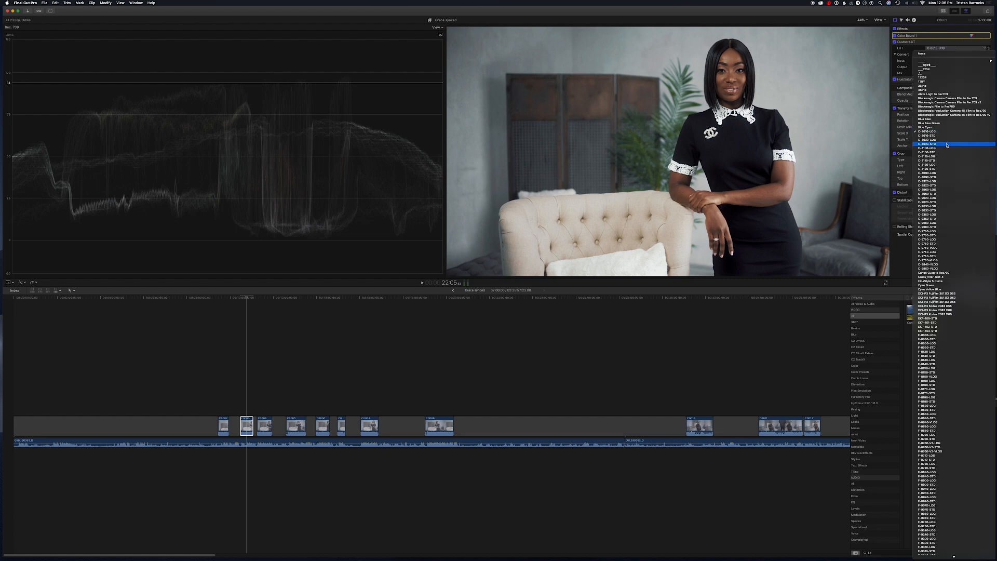
left_click(945, 149)
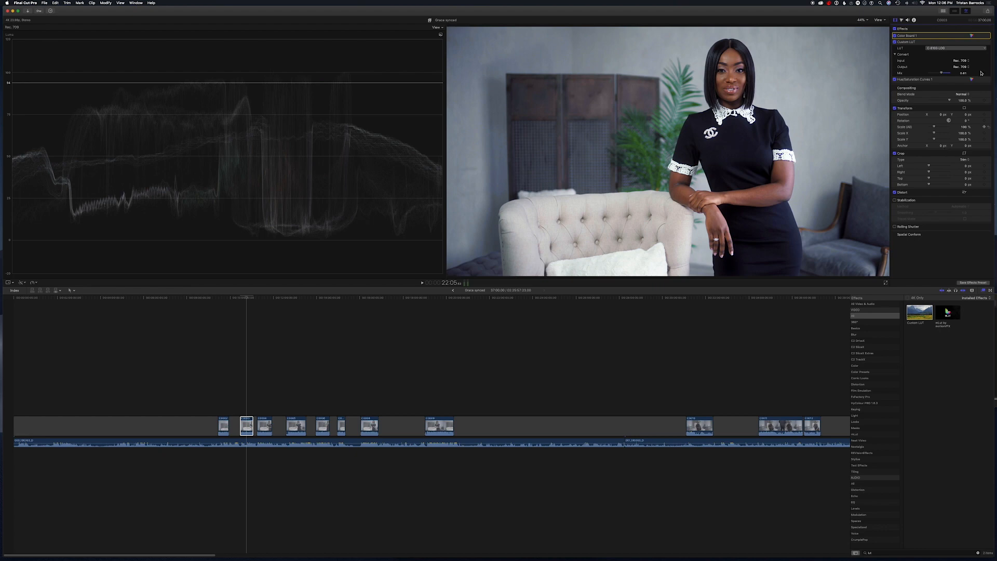
key("super+z")
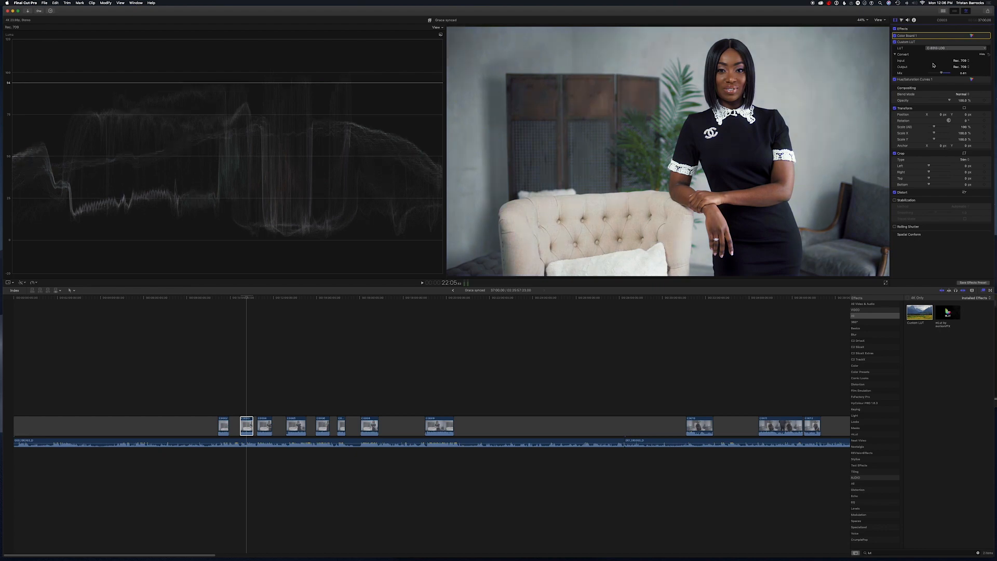
left_click(895, 42)
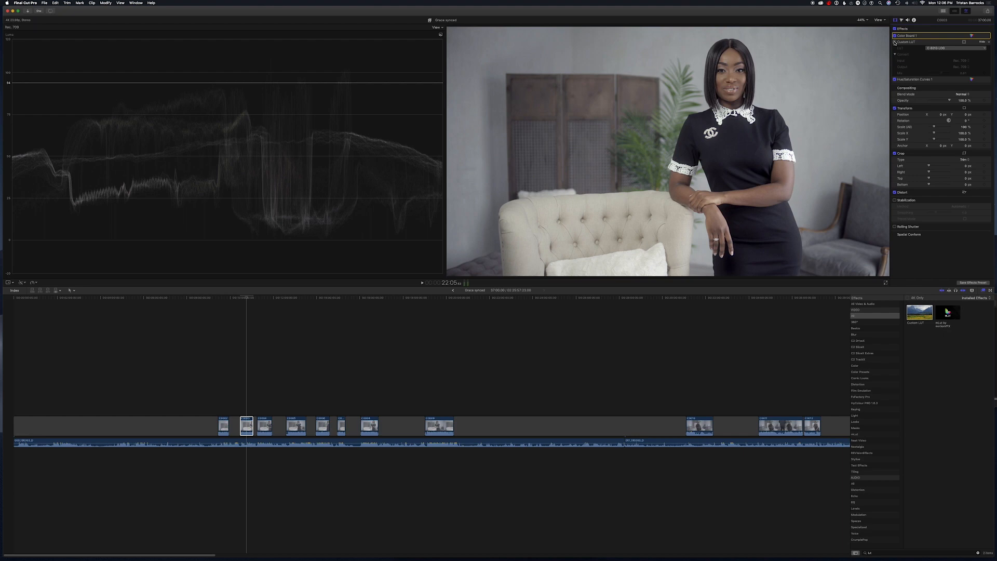
left_click(894, 42)
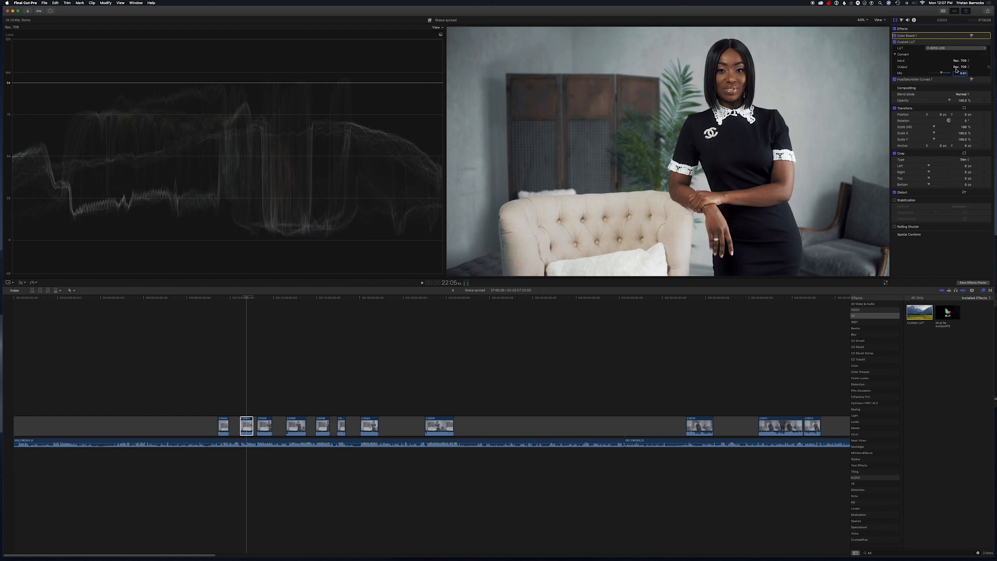
Step: Add a Color Curves correction to the clip and move it above the Custom LUT effect in the effect order
left_click(903, 21)
left_click(914, 29)
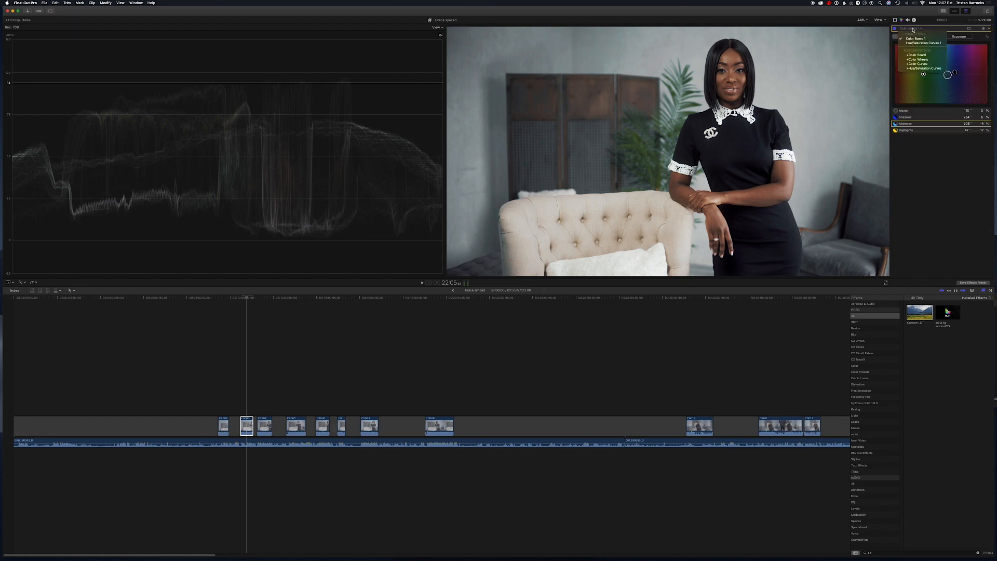
left_click(934, 64)
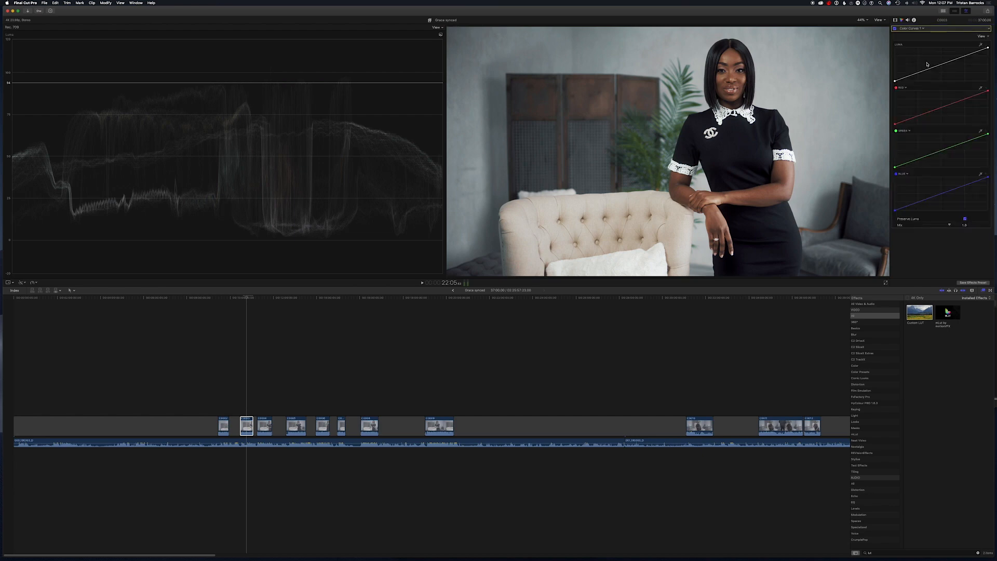
left_click(895, 20)
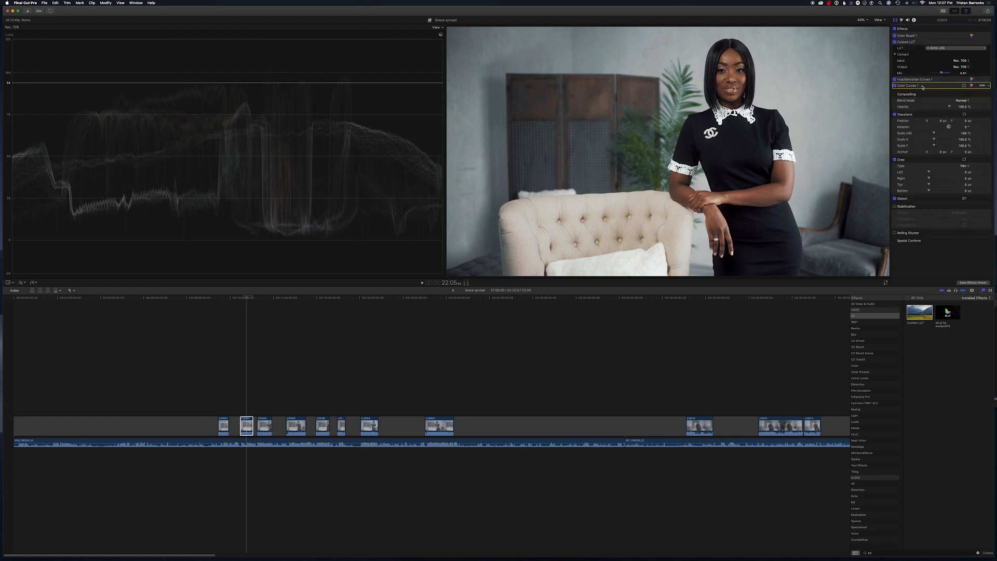
left_click_drag(922, 86, 921, 42)
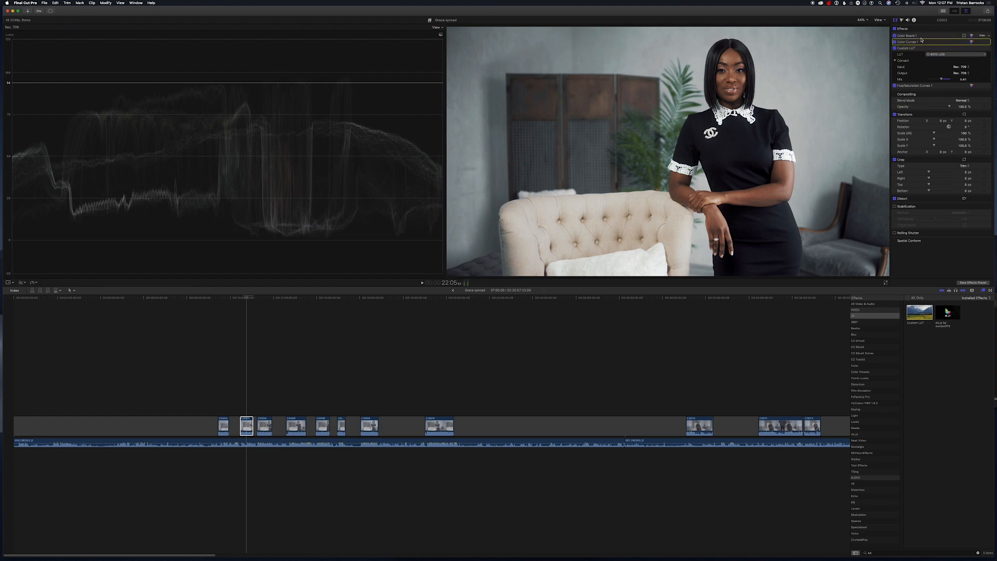
Step: Increase contrast in the Color Curves luma curve by pulling the black and white points slightly inward
left_click(972, 42)
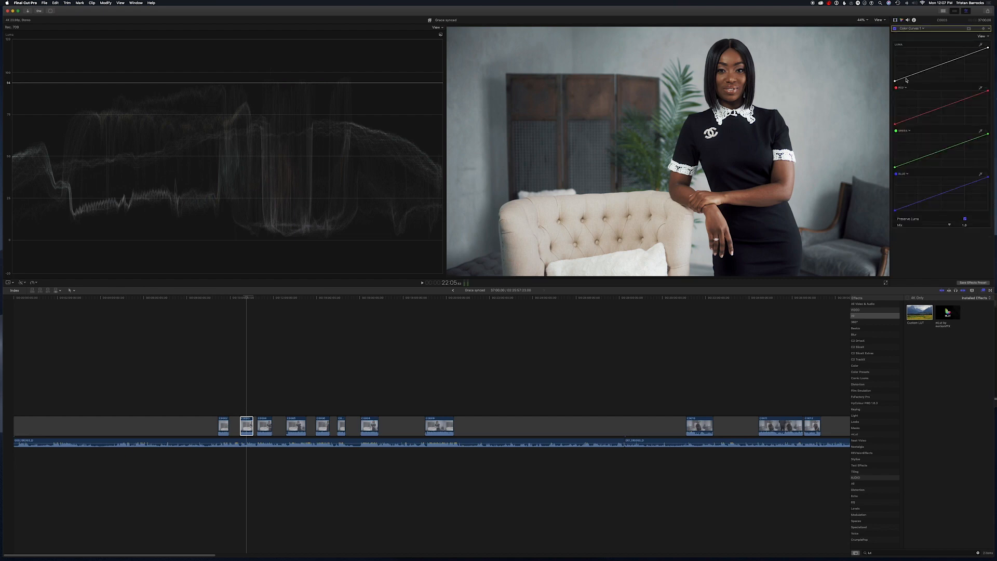
left_click_drag(895, 82, 898, 82)
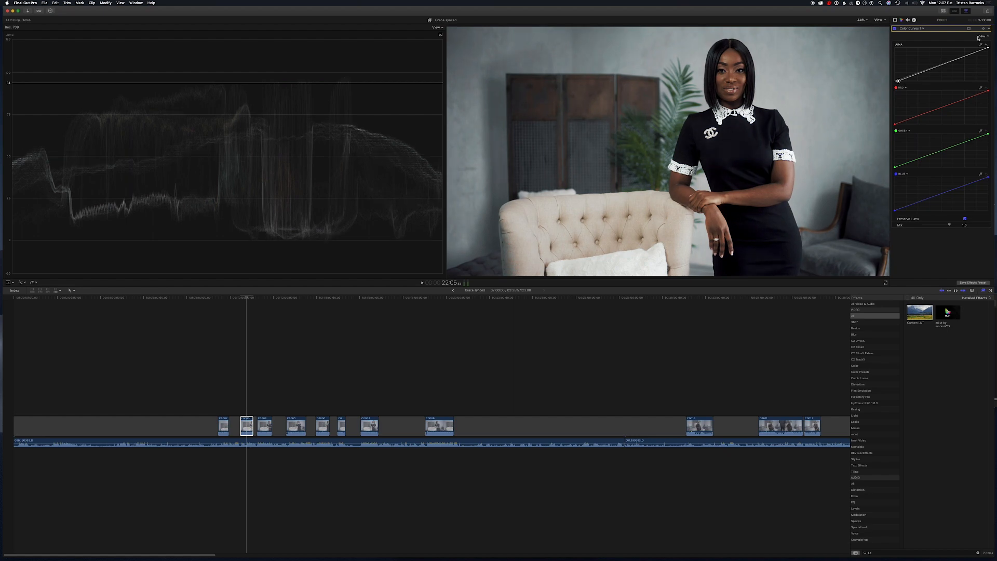
left_click_drag(985, 50, 979, 48)
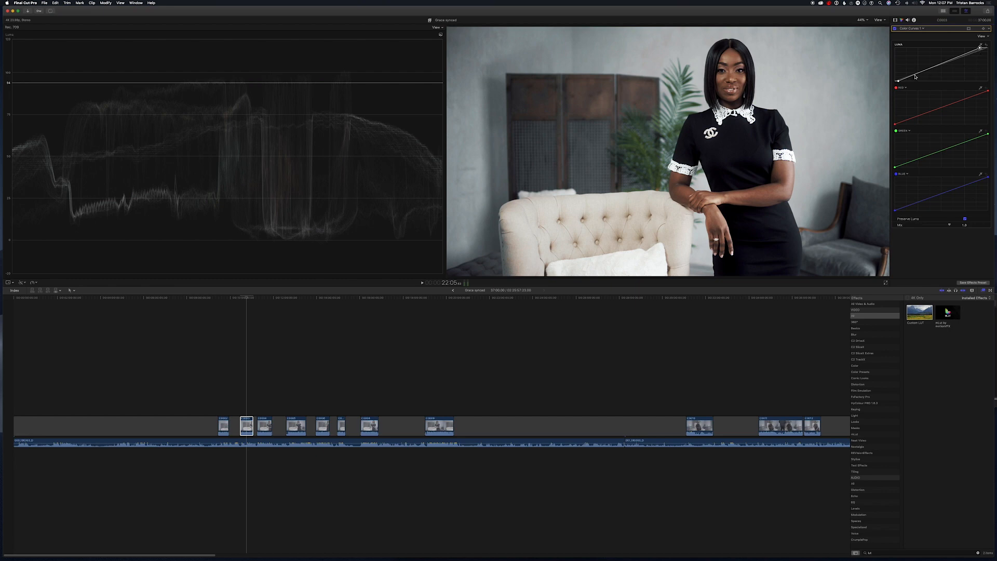
Step: Toggle the Color Curves correction off and on repeatedly to compare the image, leaving it enabled
left_click(894, 29)
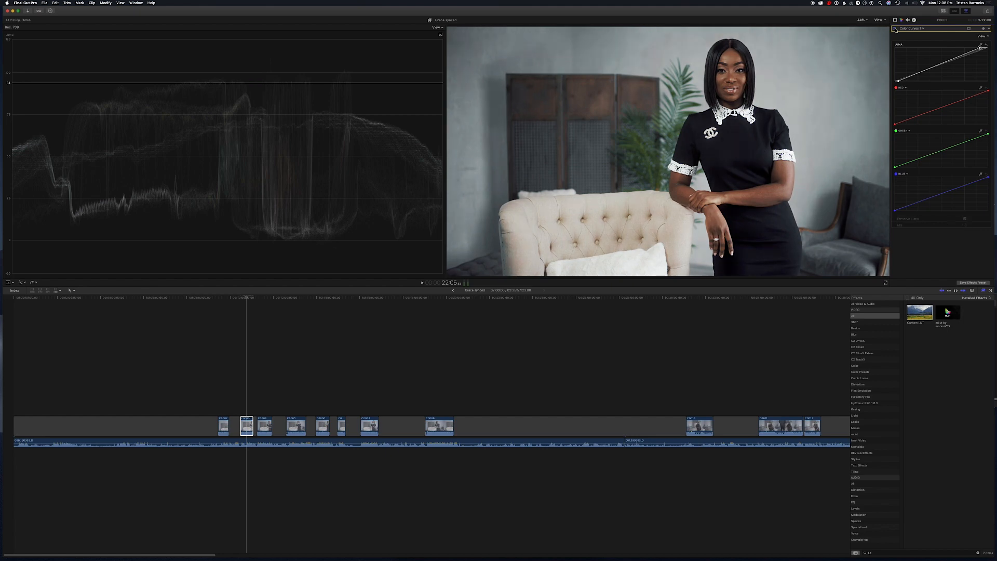
left_click(895, 28)
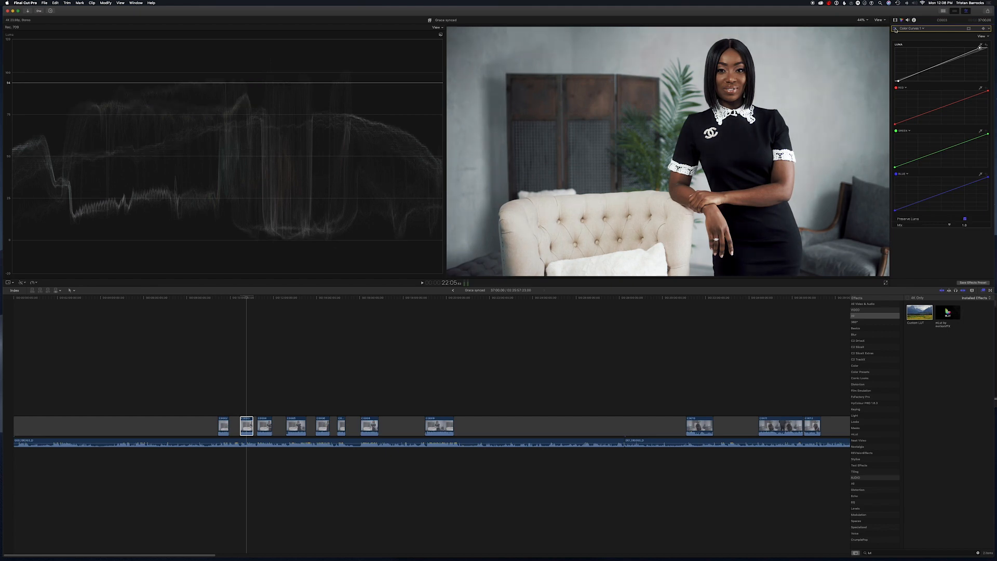
left_click(895, 29)
left_click(895, 29)
left_click(894, 28)
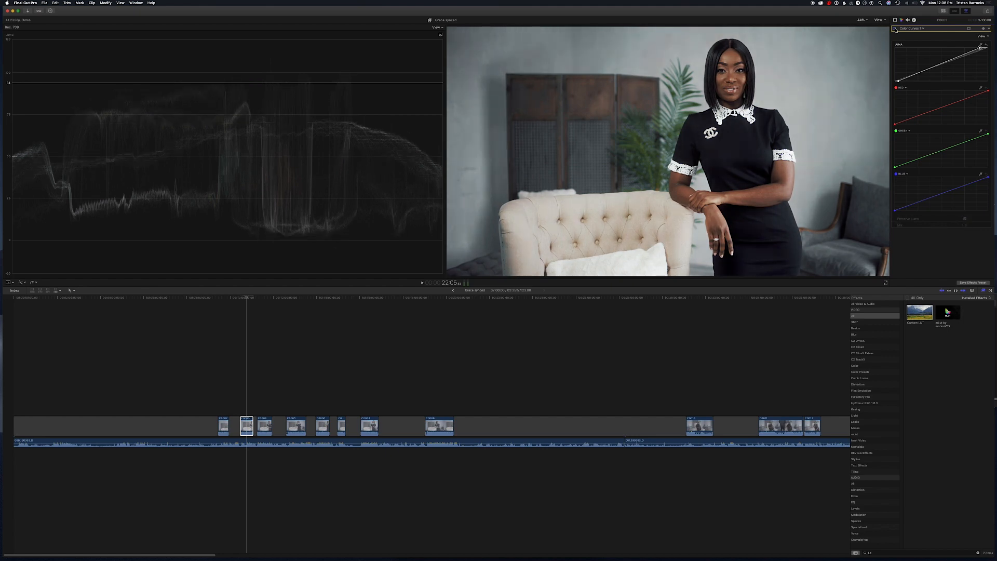
left_click(895, 28)
left_click(895, 29)
left_click(895, 28)
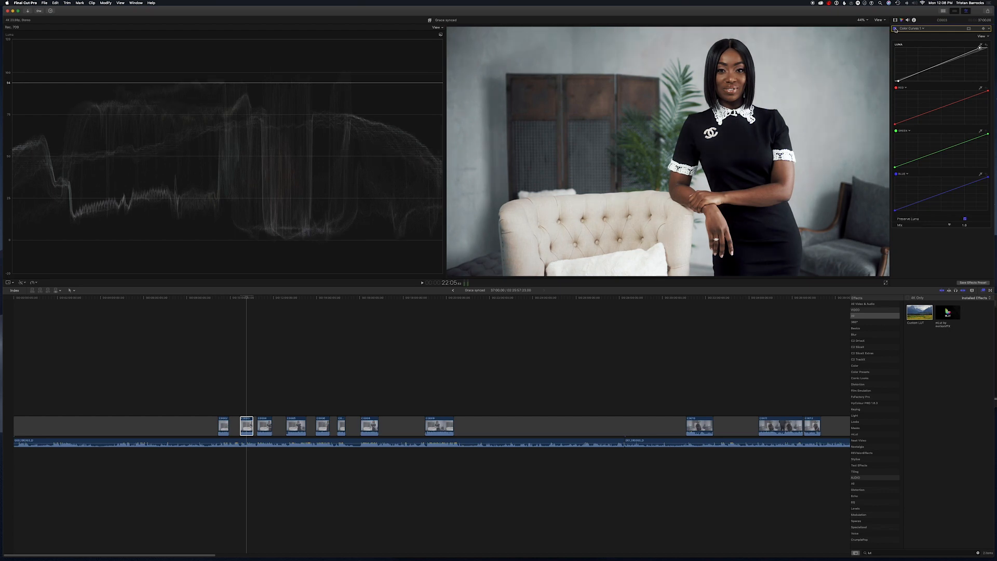
left_click(895, 29)
left_click(894, 29)
left_click(895, 29)
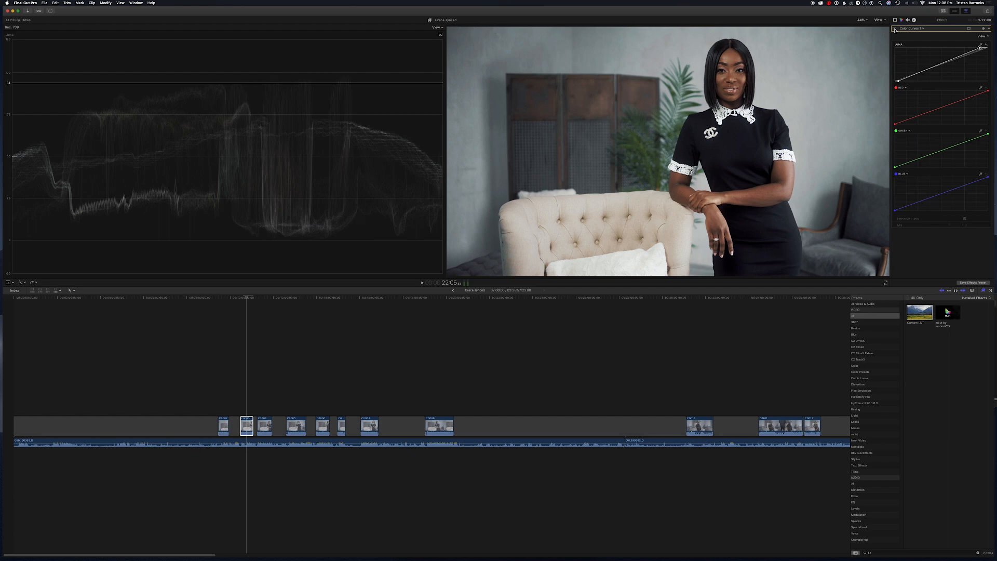
left_click(895, 28)
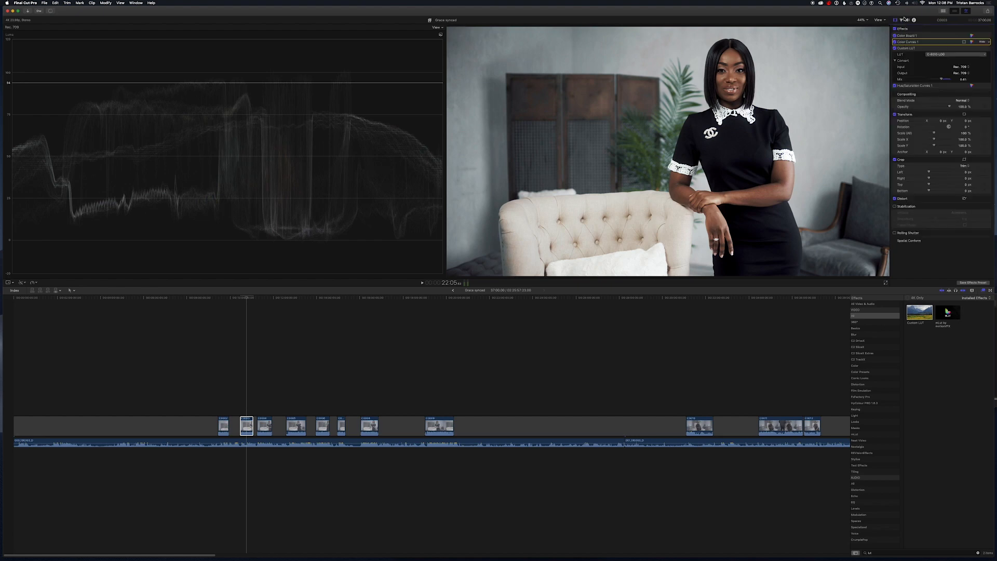
Step: Search the effects for film and apply FilmConvertPro2 - 4K to the selected clip
left_click(963, 79)
double_click(936, 552)
key("BackSpace")
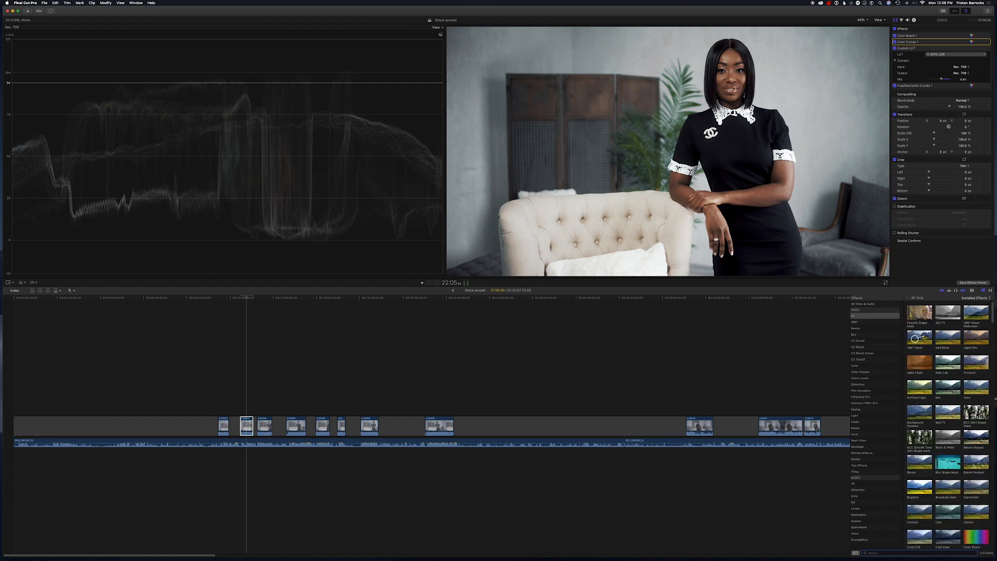
type("film")
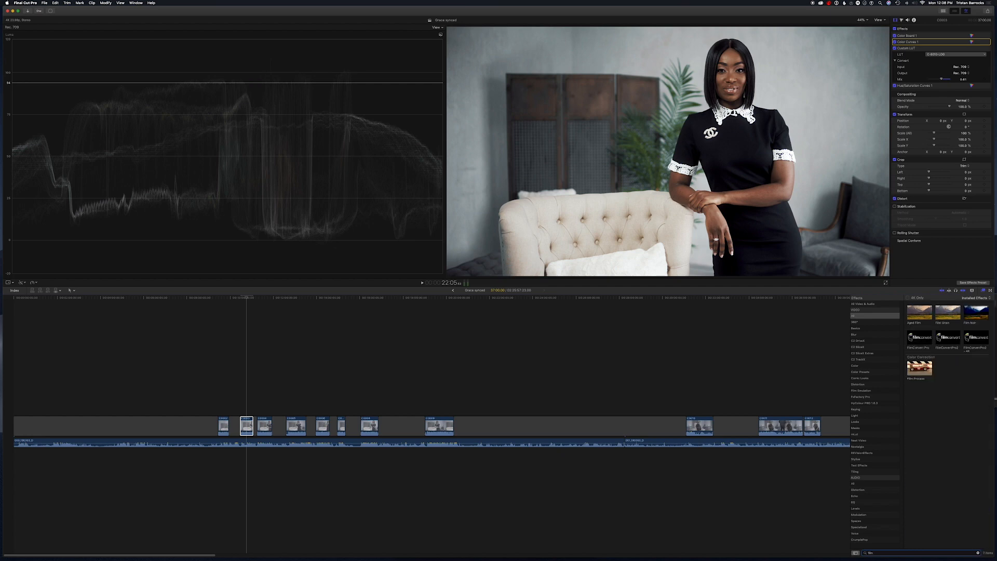
double_click(982, 340)
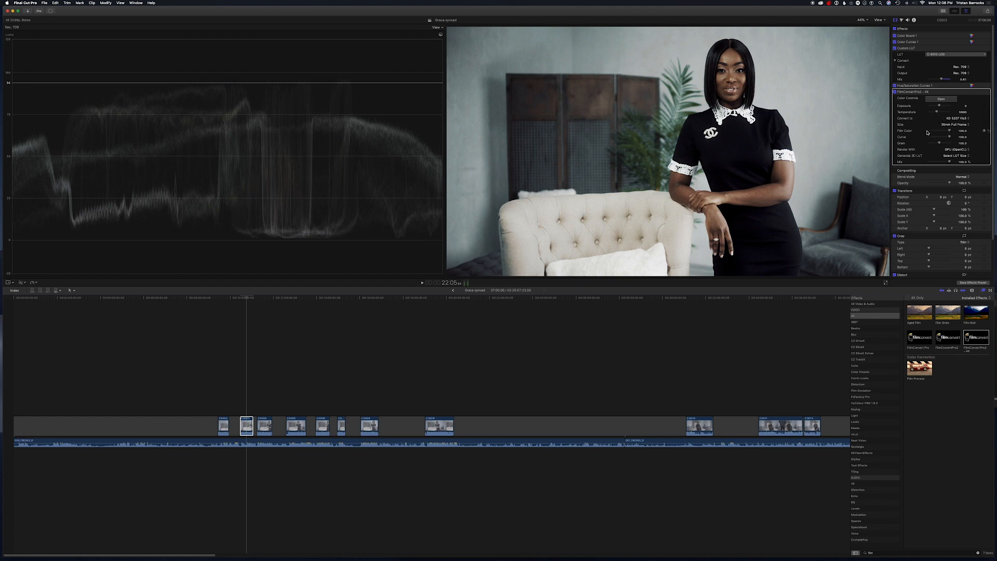
Step: Set the FilmConvert effect's Film Color to 0, Grain to 24 and Curve to 100, inspecting the grain up close
left_click_drag(927, 132, 929, 133)
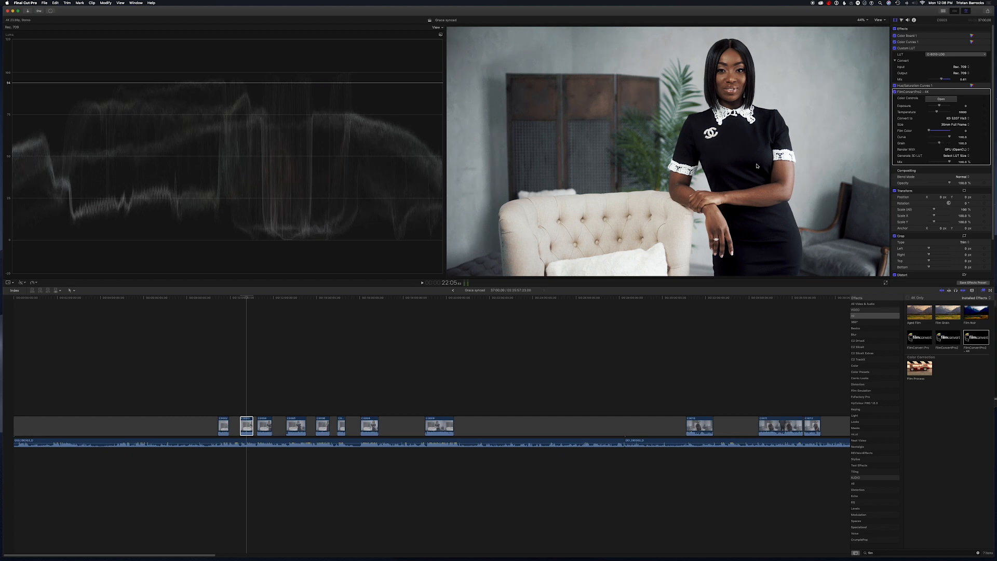
scroll(757, 165, "up", 5)
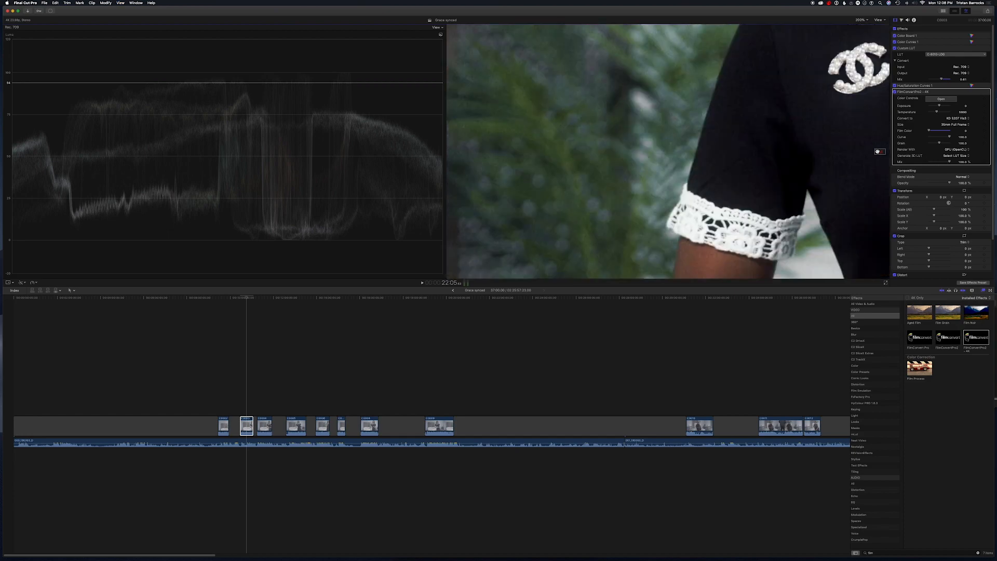
left_click_drag(878, 152, 879, 150)
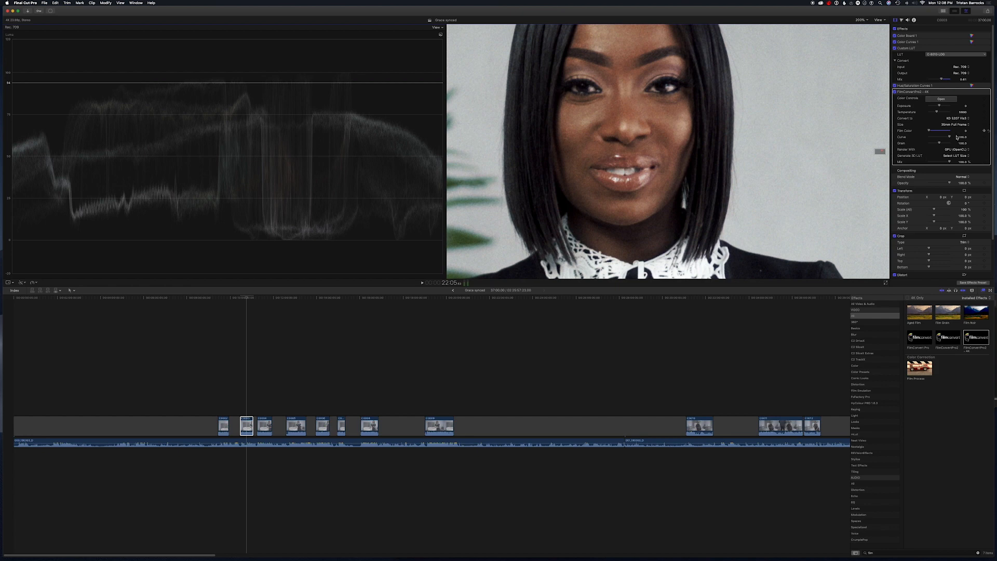
left_click(963, 143)
type("24")
key("Return")
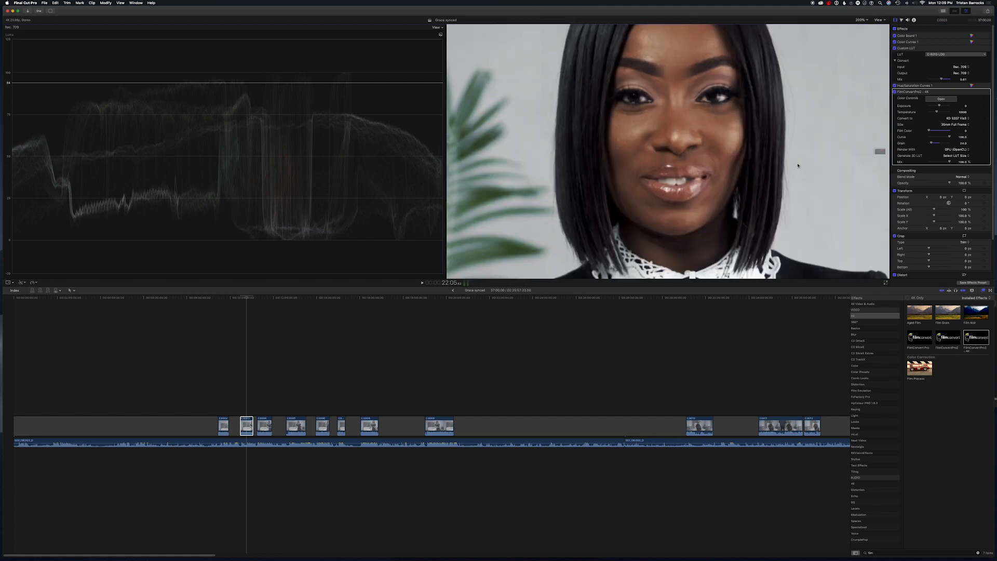
key("shift+z")
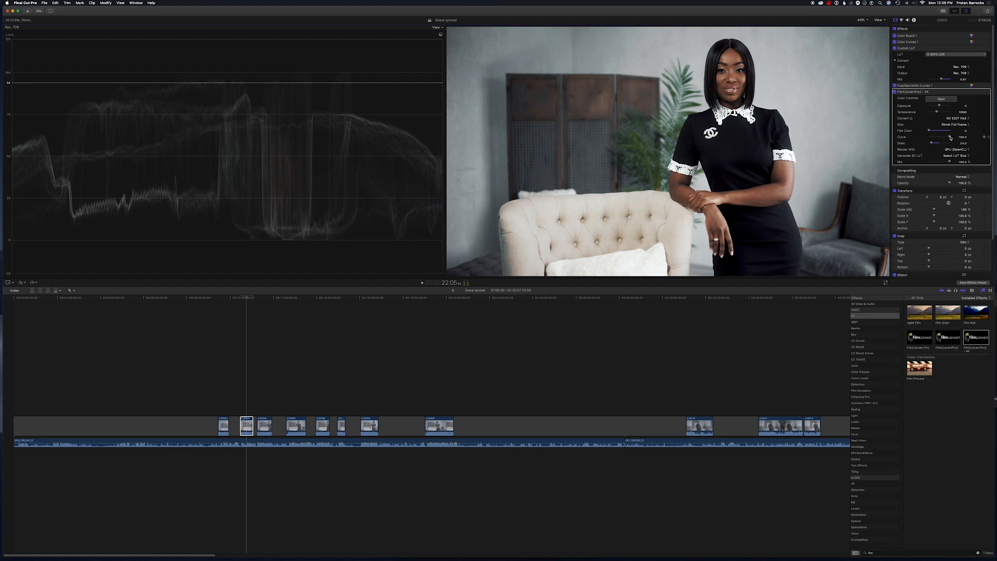
left_click_drag(928, 137, 960, 140)
Step: Set FilmConvert's Convert To stock to FJ 8543 VD after trying FJ 8553 ET, keeping Size at 35mm Full Frame
left_click(966, 119)
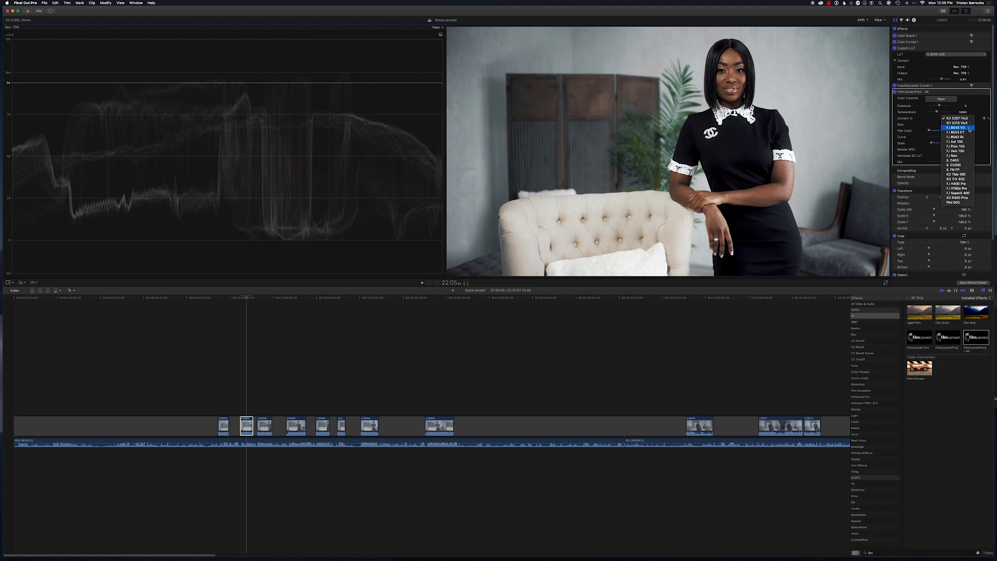
key("Escape")
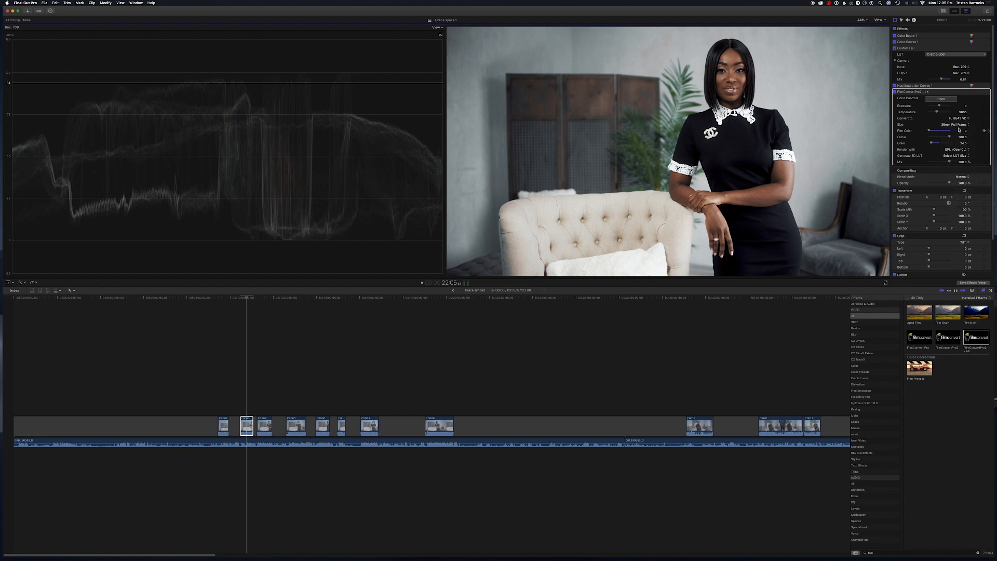
left_click(966, 119)
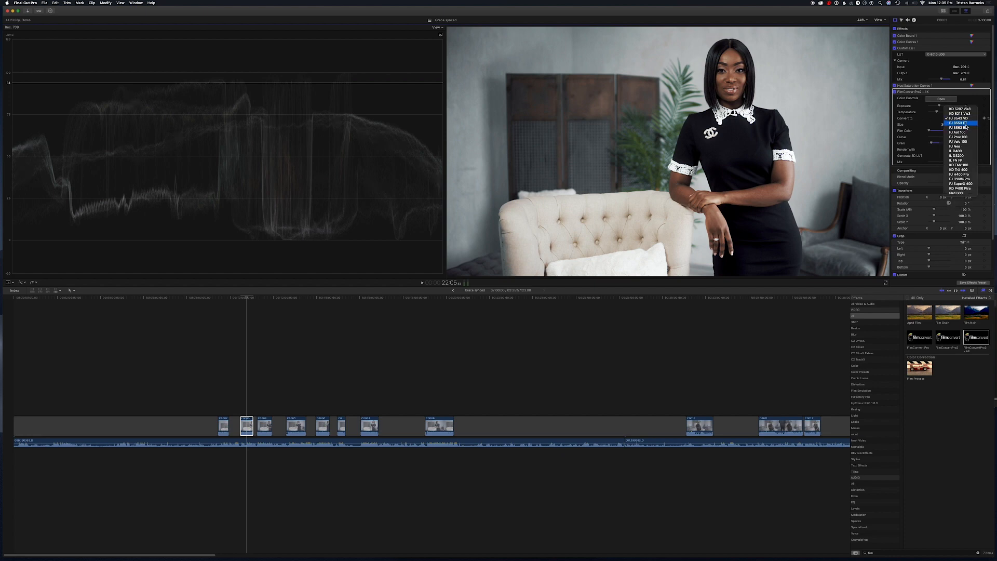
left_click(966, 124)
left_click(966, 119)
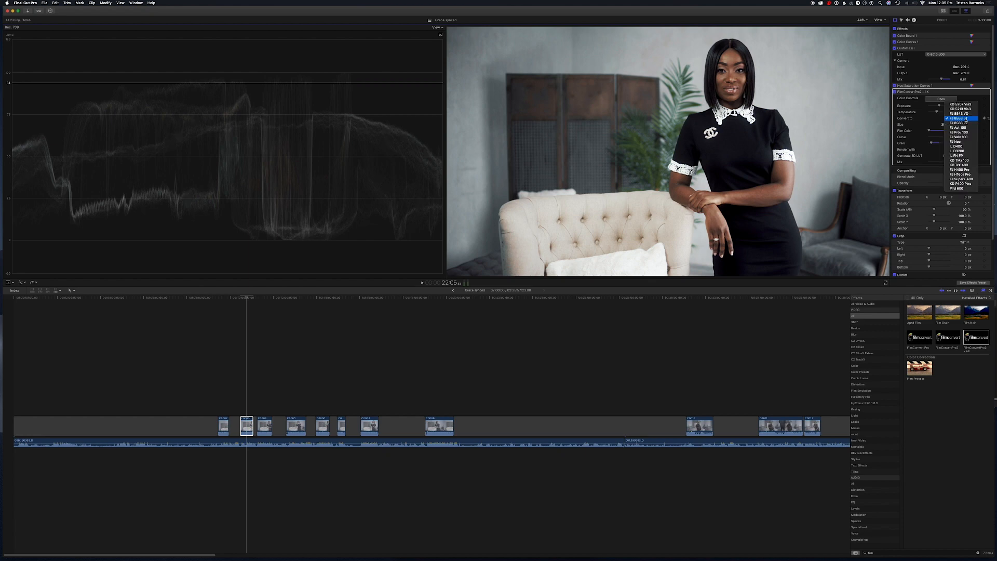
left_click(967, 114)
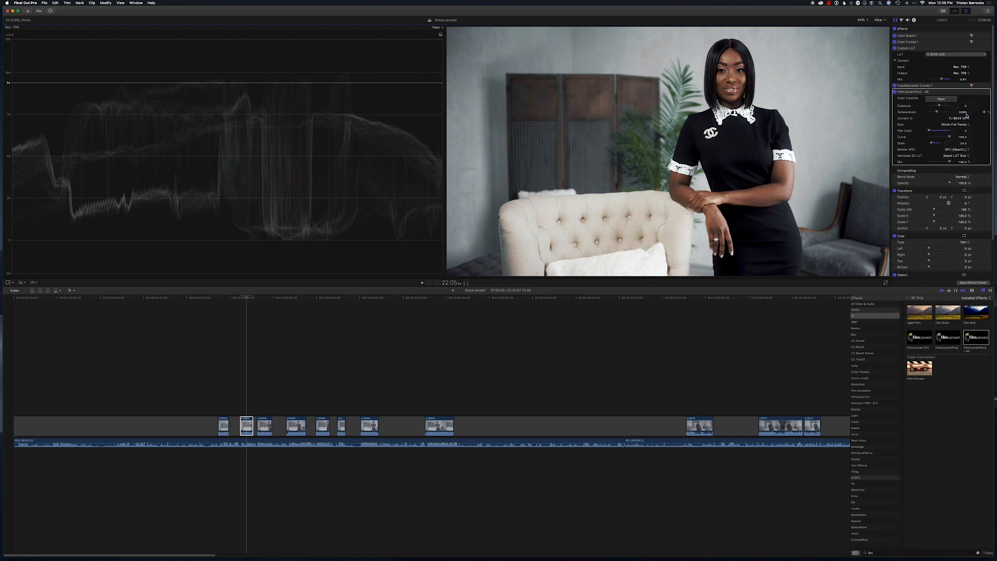
left_click(947, 126)
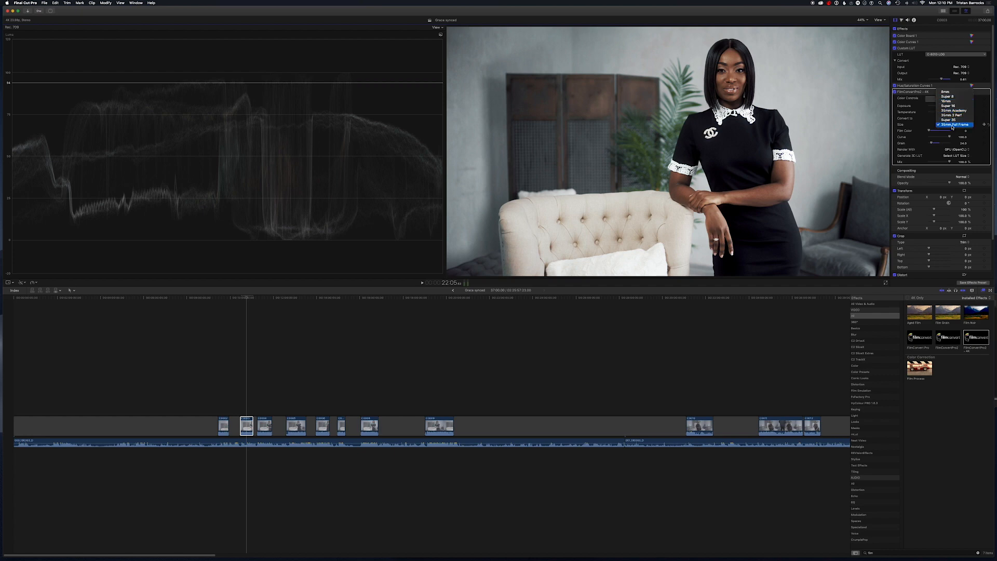
left_click(952, 125)
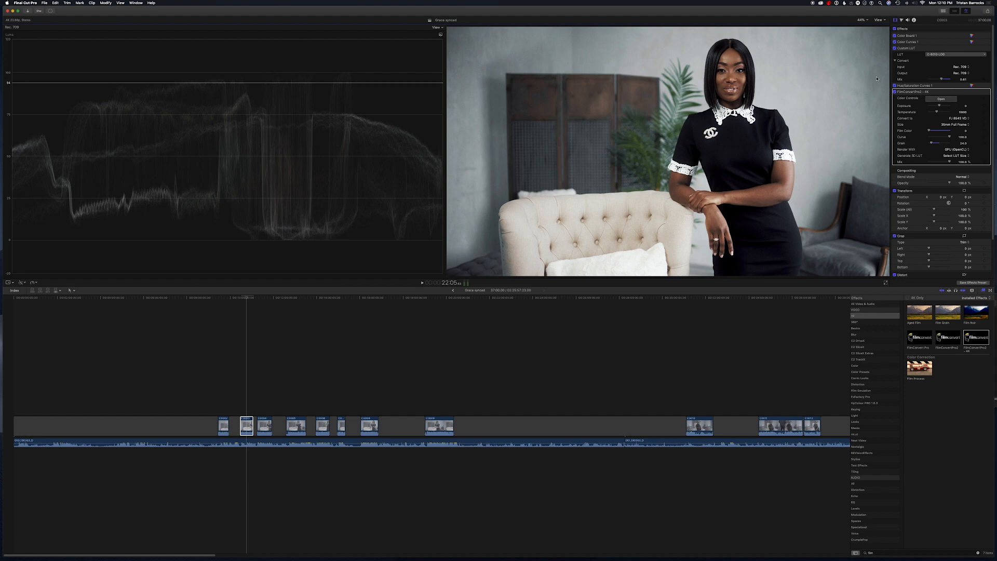
Step: Collapse the Custom LUT and FilmConvert settings and scrub the timeline to review the graded clip
left_click(982, 48)
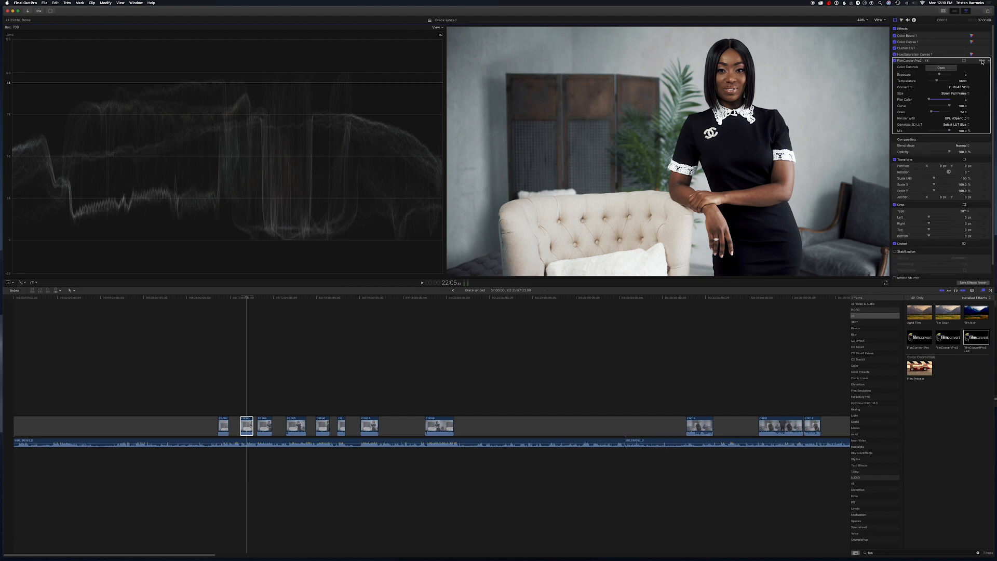
left_click(982, 60)
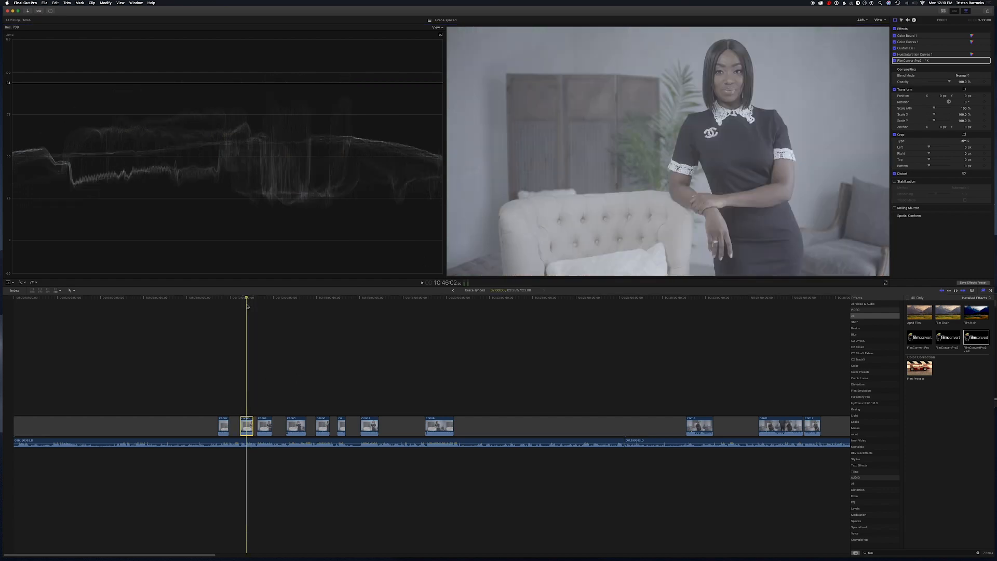
left_click_drag(247, 299, 247, 299)
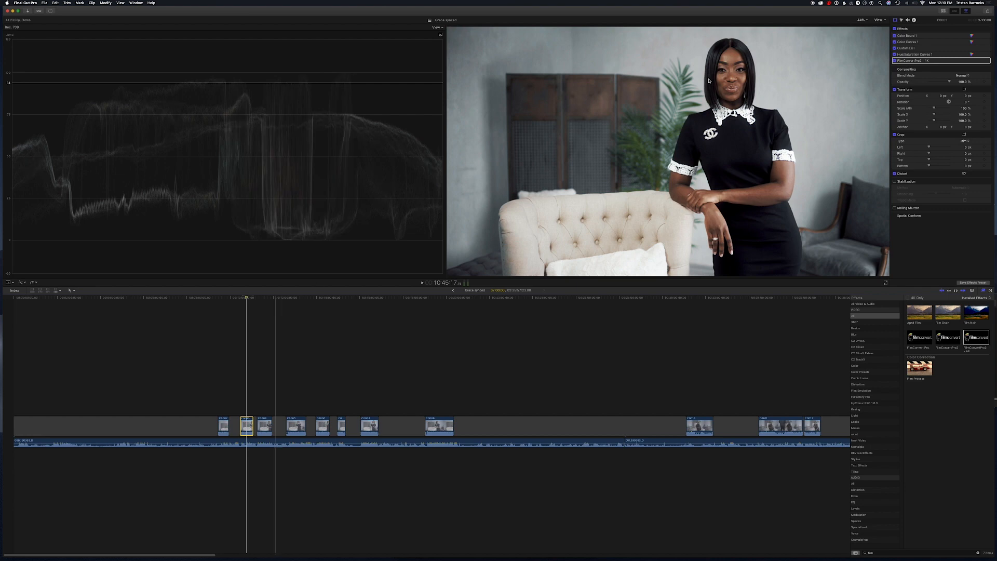